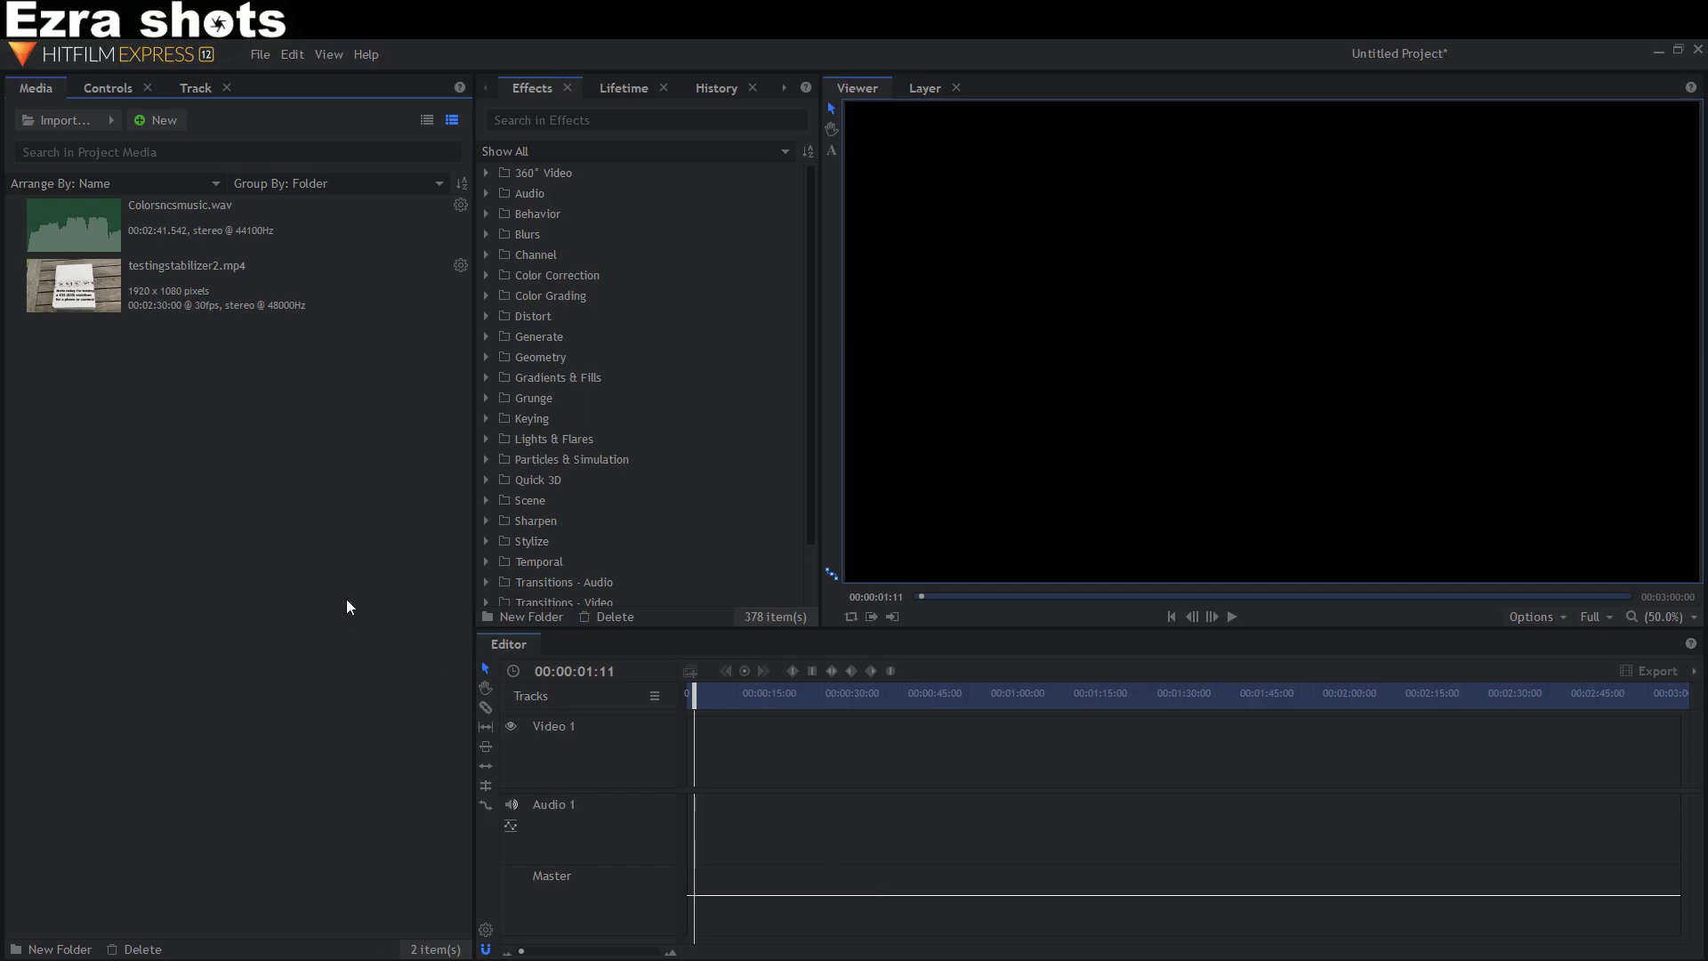
# - Create a new composite shot named 'fade in or fade out'
pyautogui.click(146, 120)
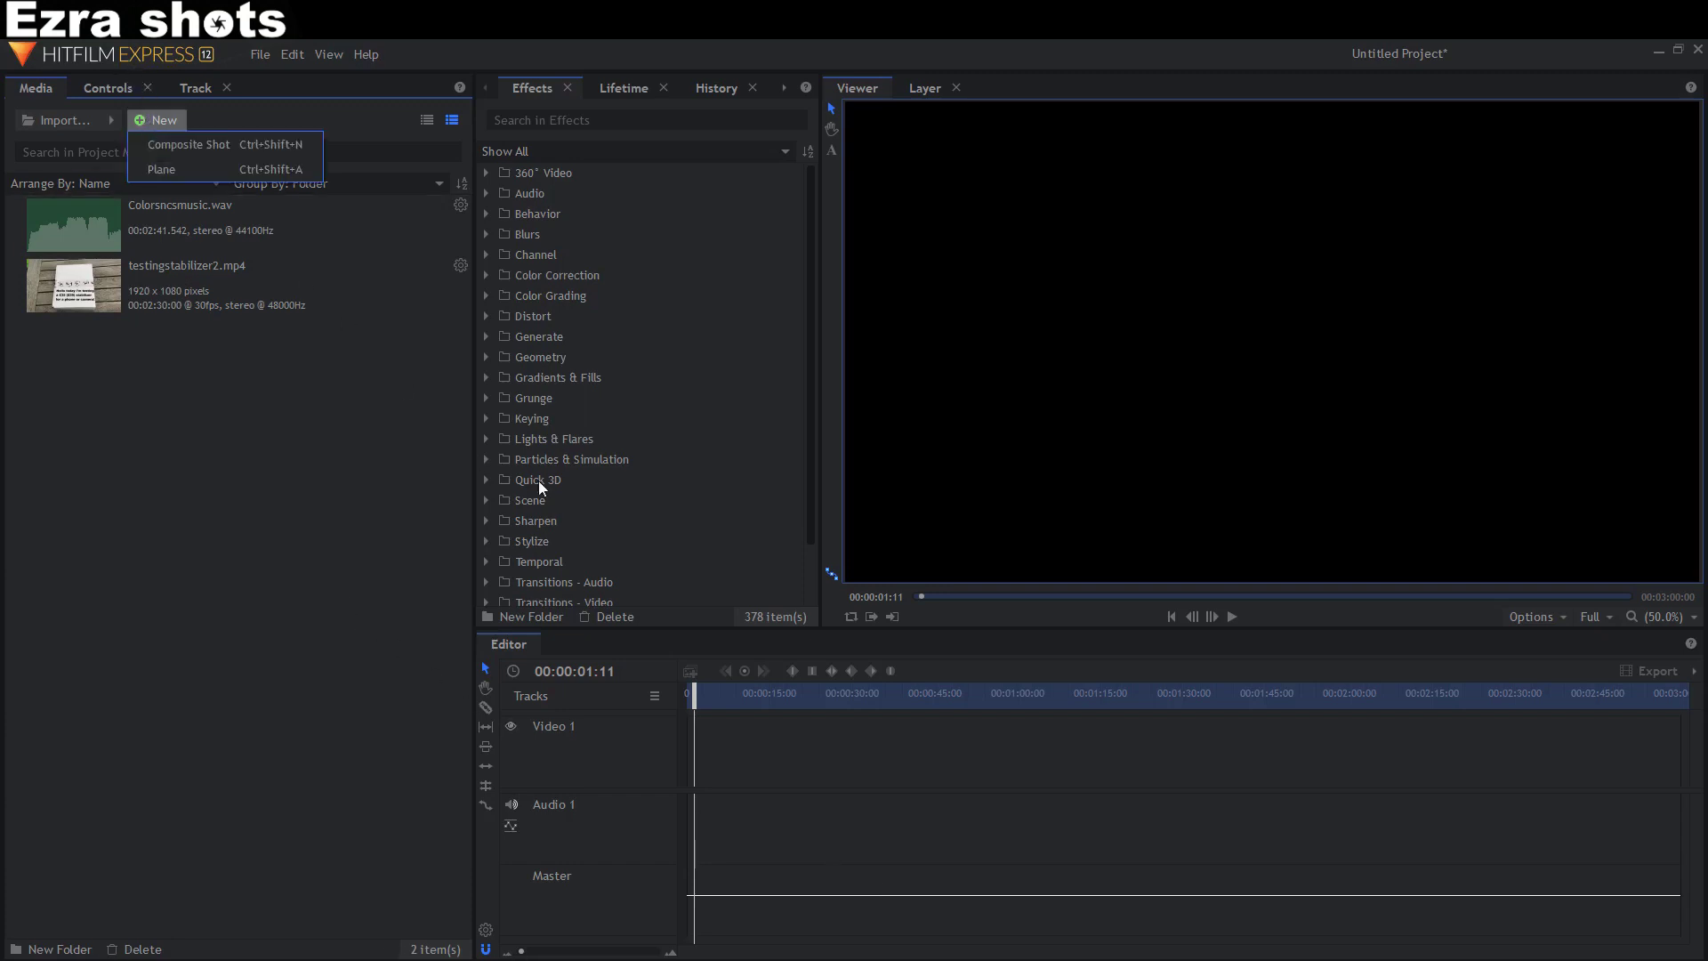
pyautogui.click(203, 164)
pyautogui.moveTo(906, 233); pyautogui.dragTo(702, 242)
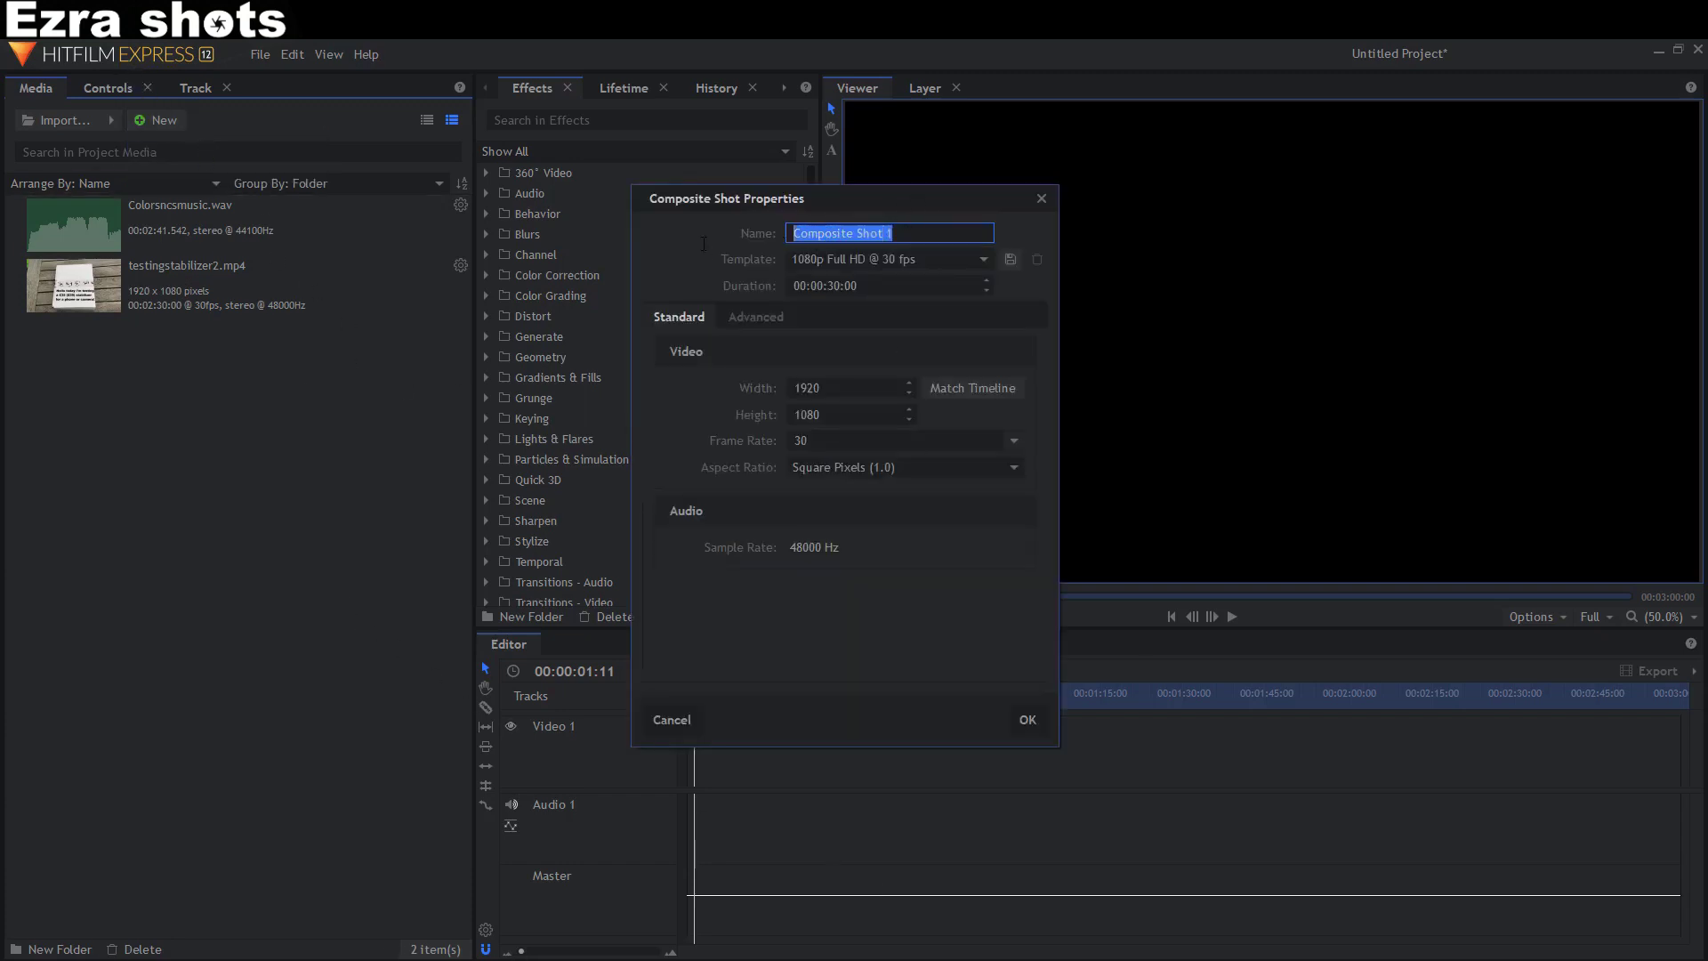
pyautogui.press('BackSpace')
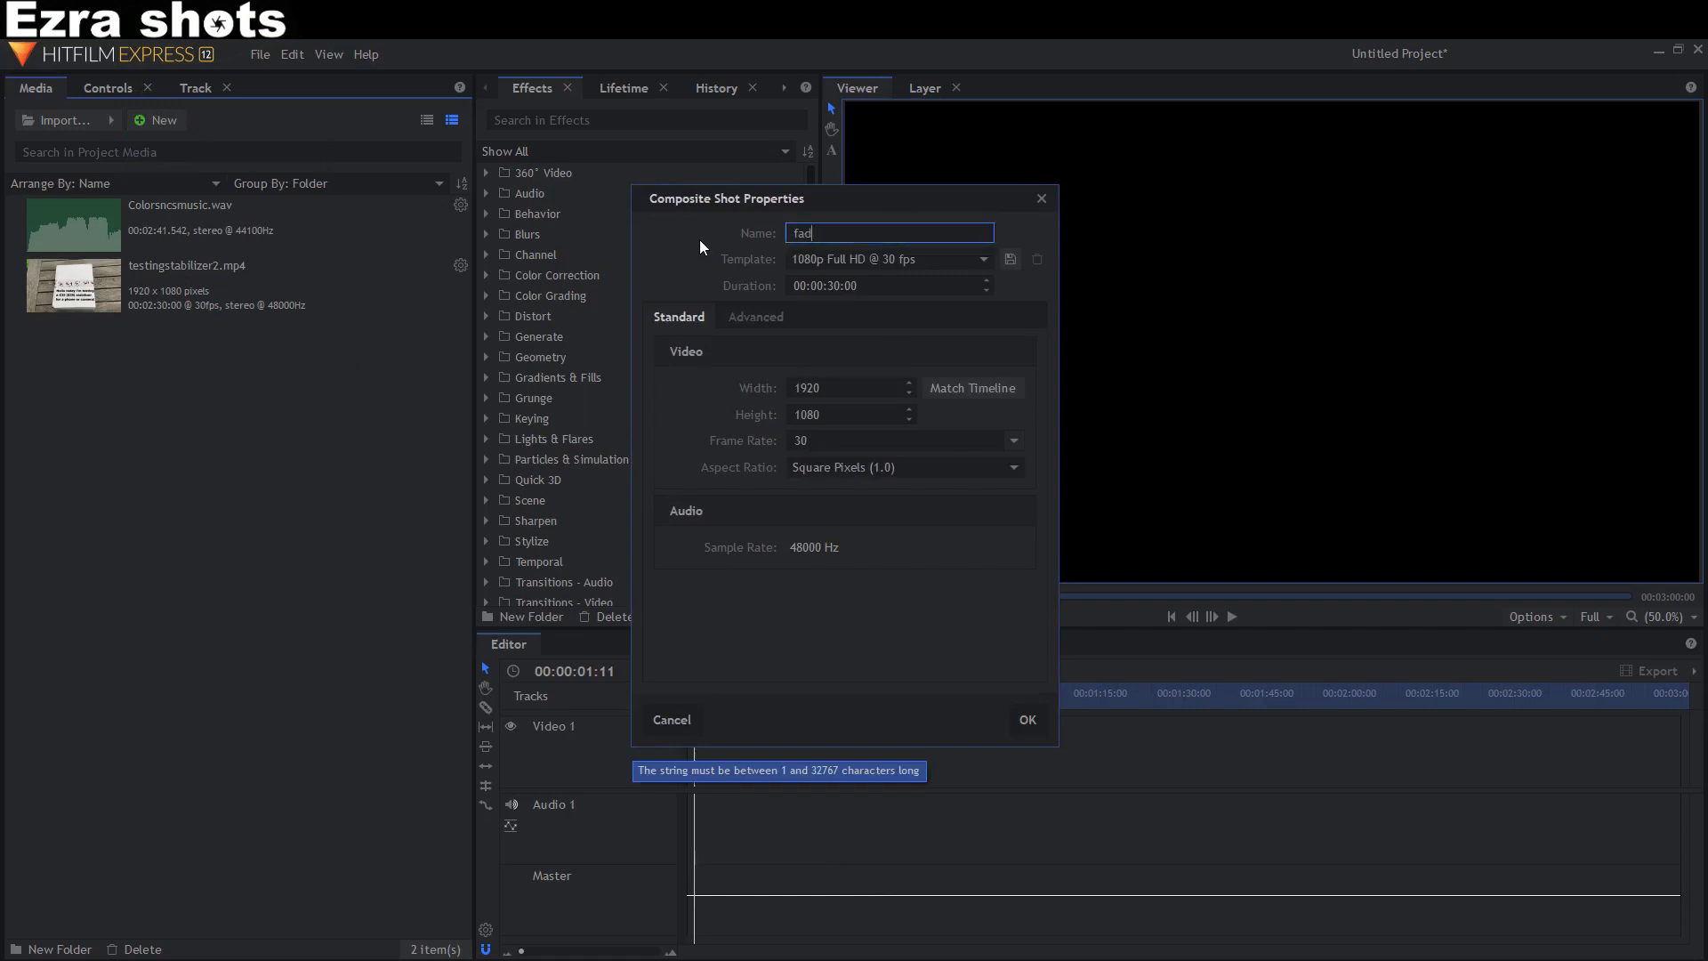
pyautogui.write('fade in or fade out')
pyautogui.press('Return')
# - Add the music file and the stabilizer video to the composite as layers
pyautogui.moveTo(147, 233); pyautogui.dragTo(183, 267)
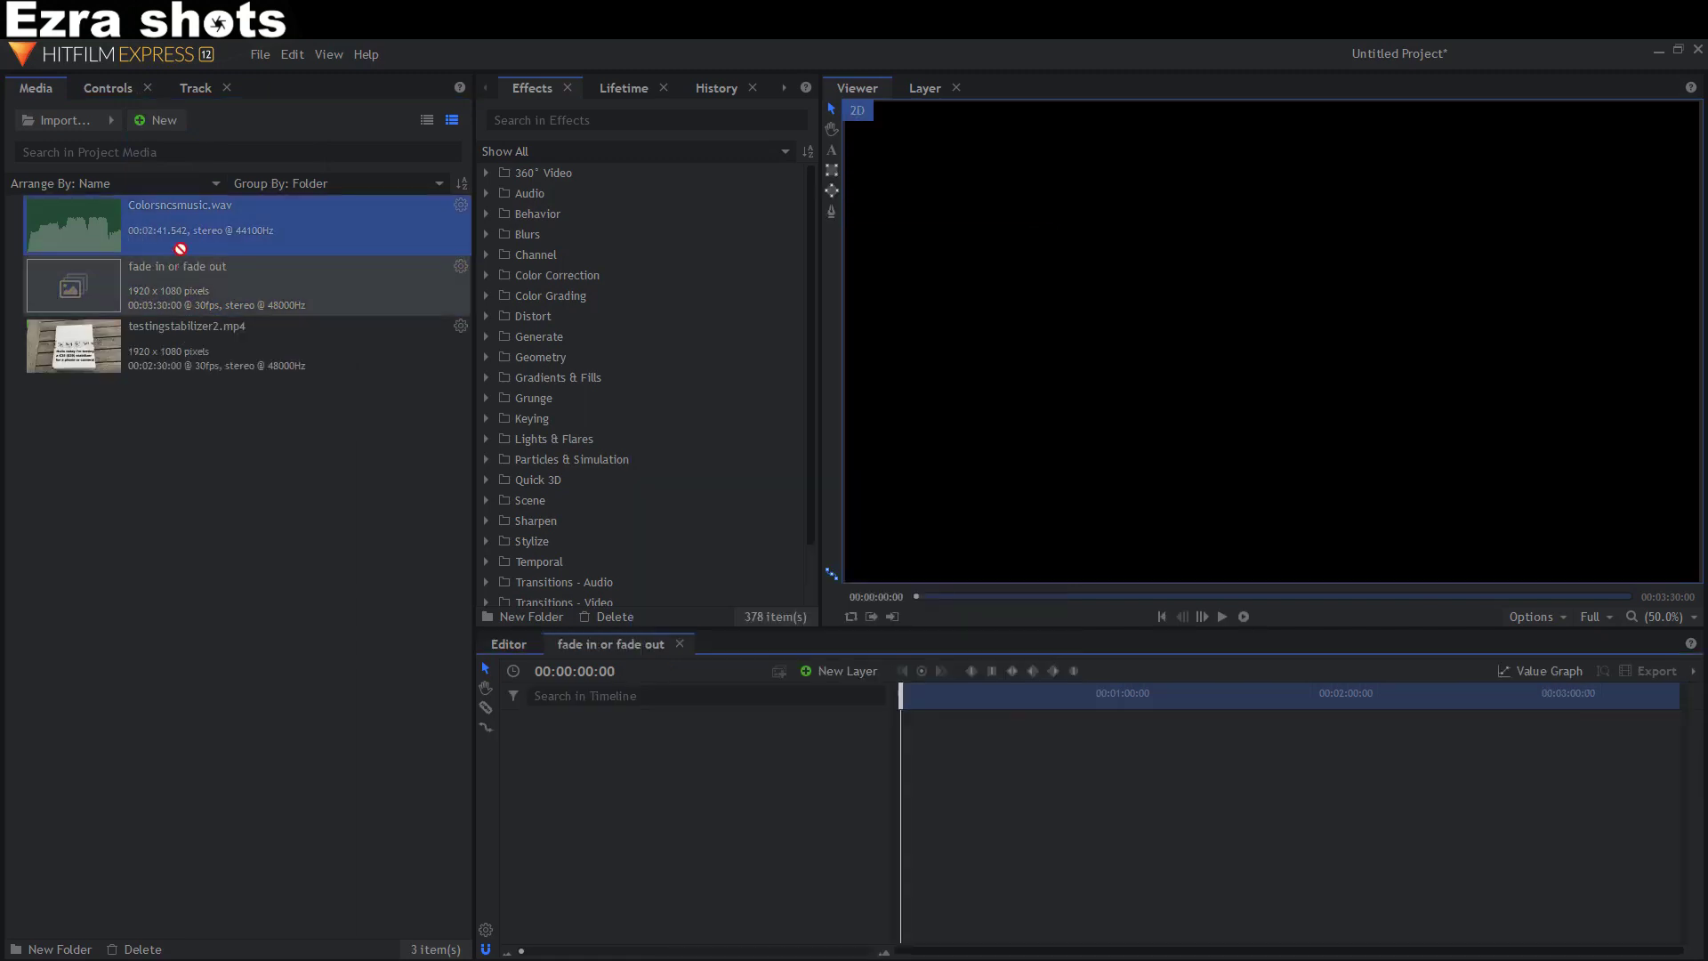
pyautogui.moveTo(596, 686); pyautogui.dragTo(610, 732)
pyautogui.moveTo(183, 343); pyautogui.dragTo(648, 745)
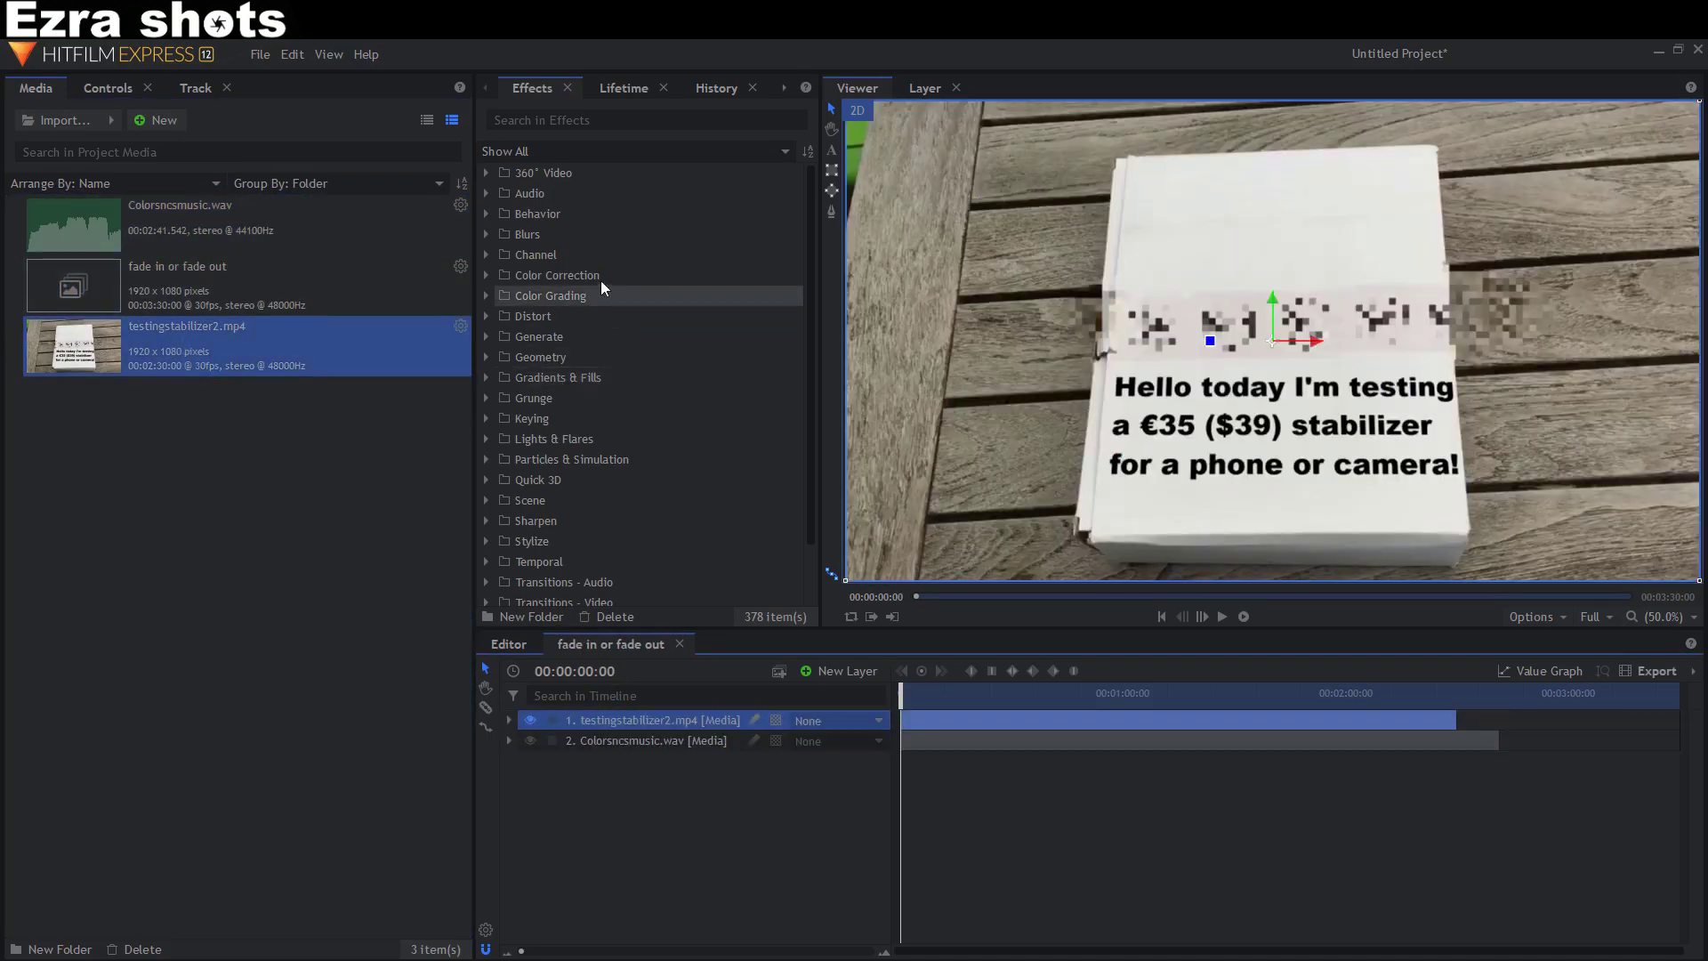
# - Put the music clip on the editor's Audio 1 track and apply the 'fade' Fade transition to its end
pyautogui.click(553, 123)
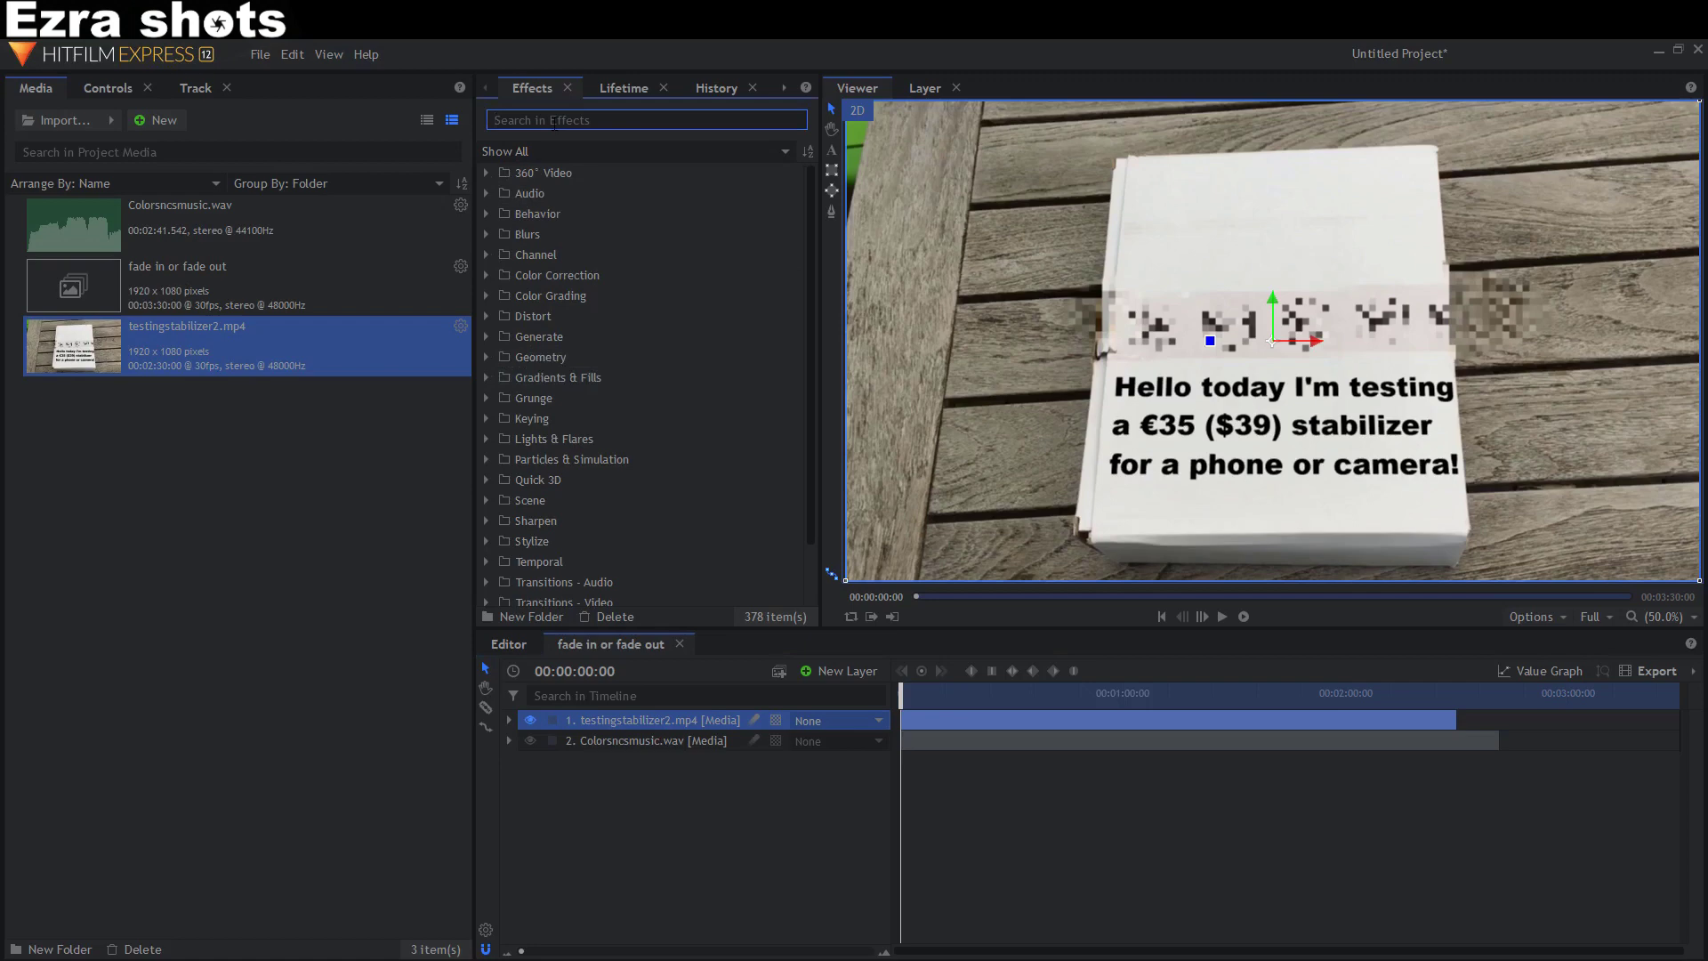
pyautogui.write('fade')
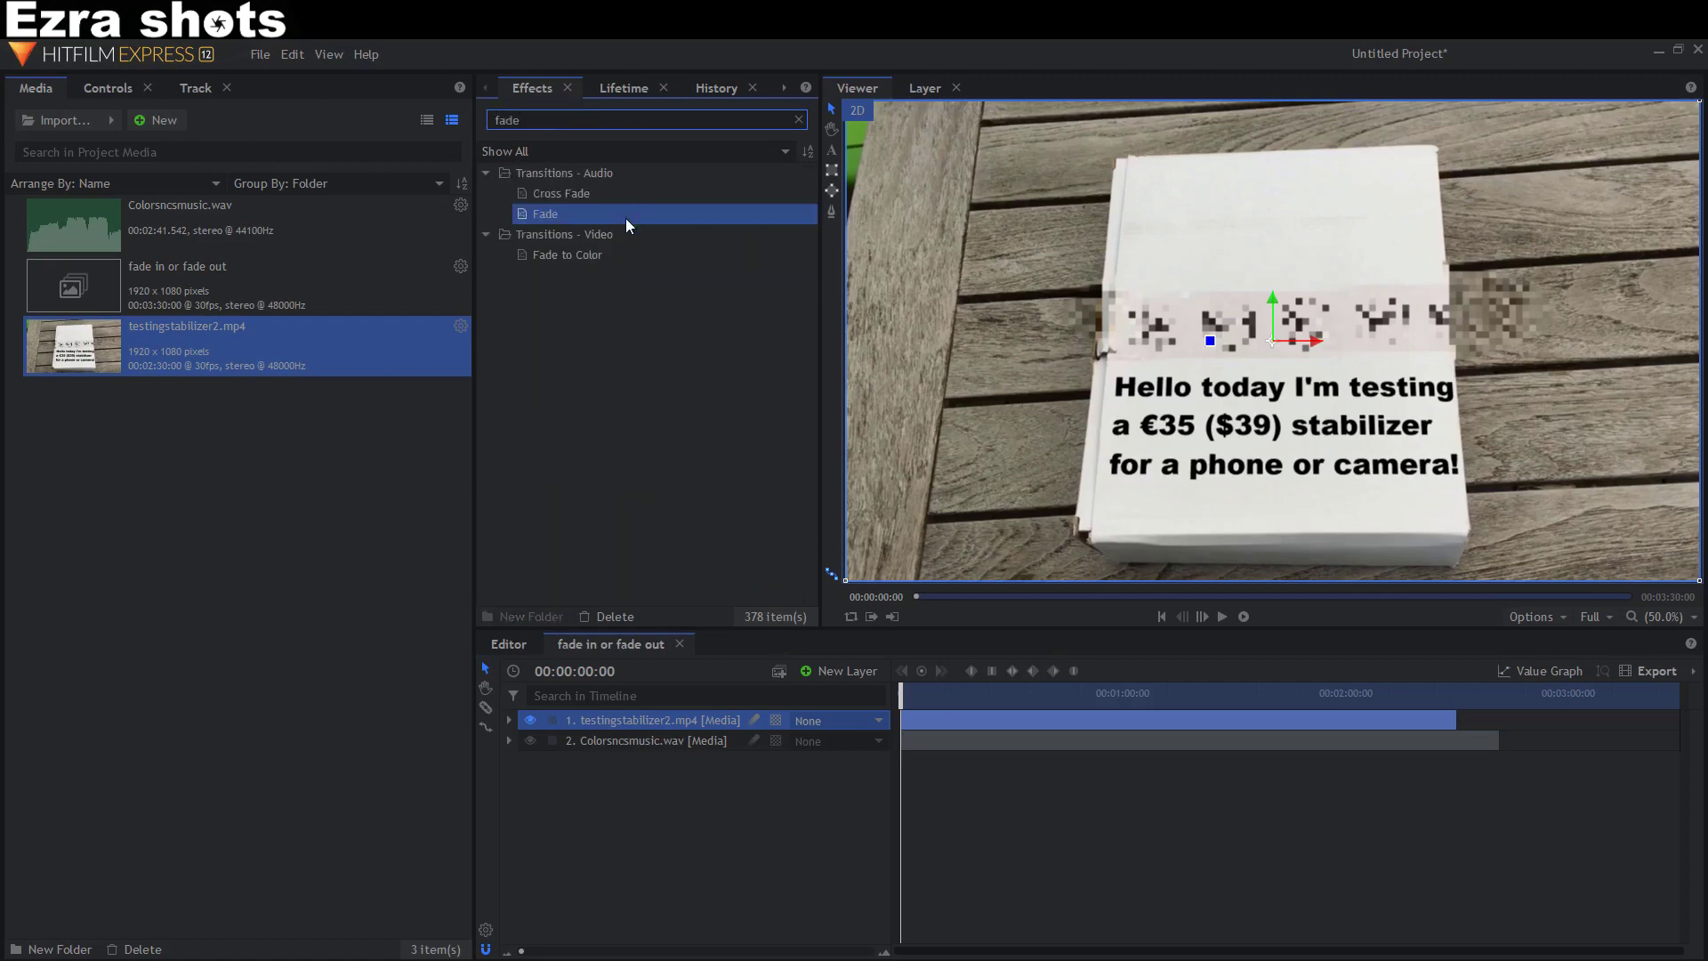
pyautogui.click(502, 646)
pyautogui.moveTo(178, 218); pyautogui.dragTo(693, 820)
pyautogui.moveTo(600, 214); pyautogui.dragTo(1350, 835)
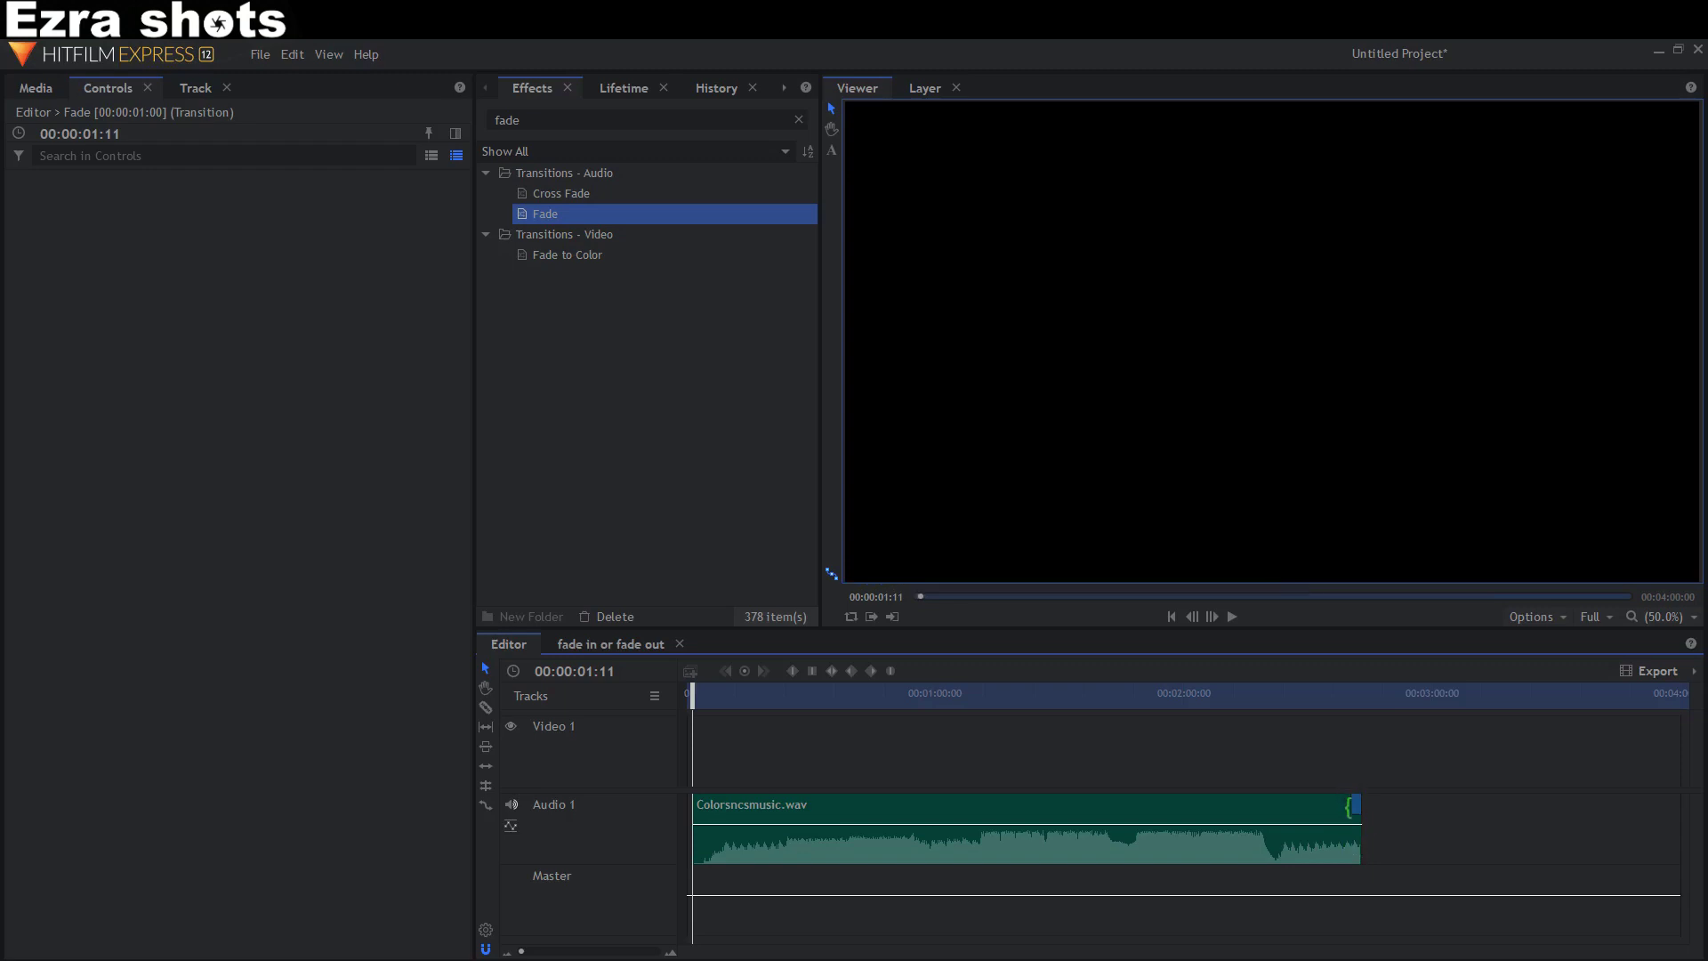
# - Scrub near the end of the music and play back the ending
pyautogui.moveTo(760, 709); pyautogui.dragTo(1336, 729)
pyautogui.click(1233, 620)
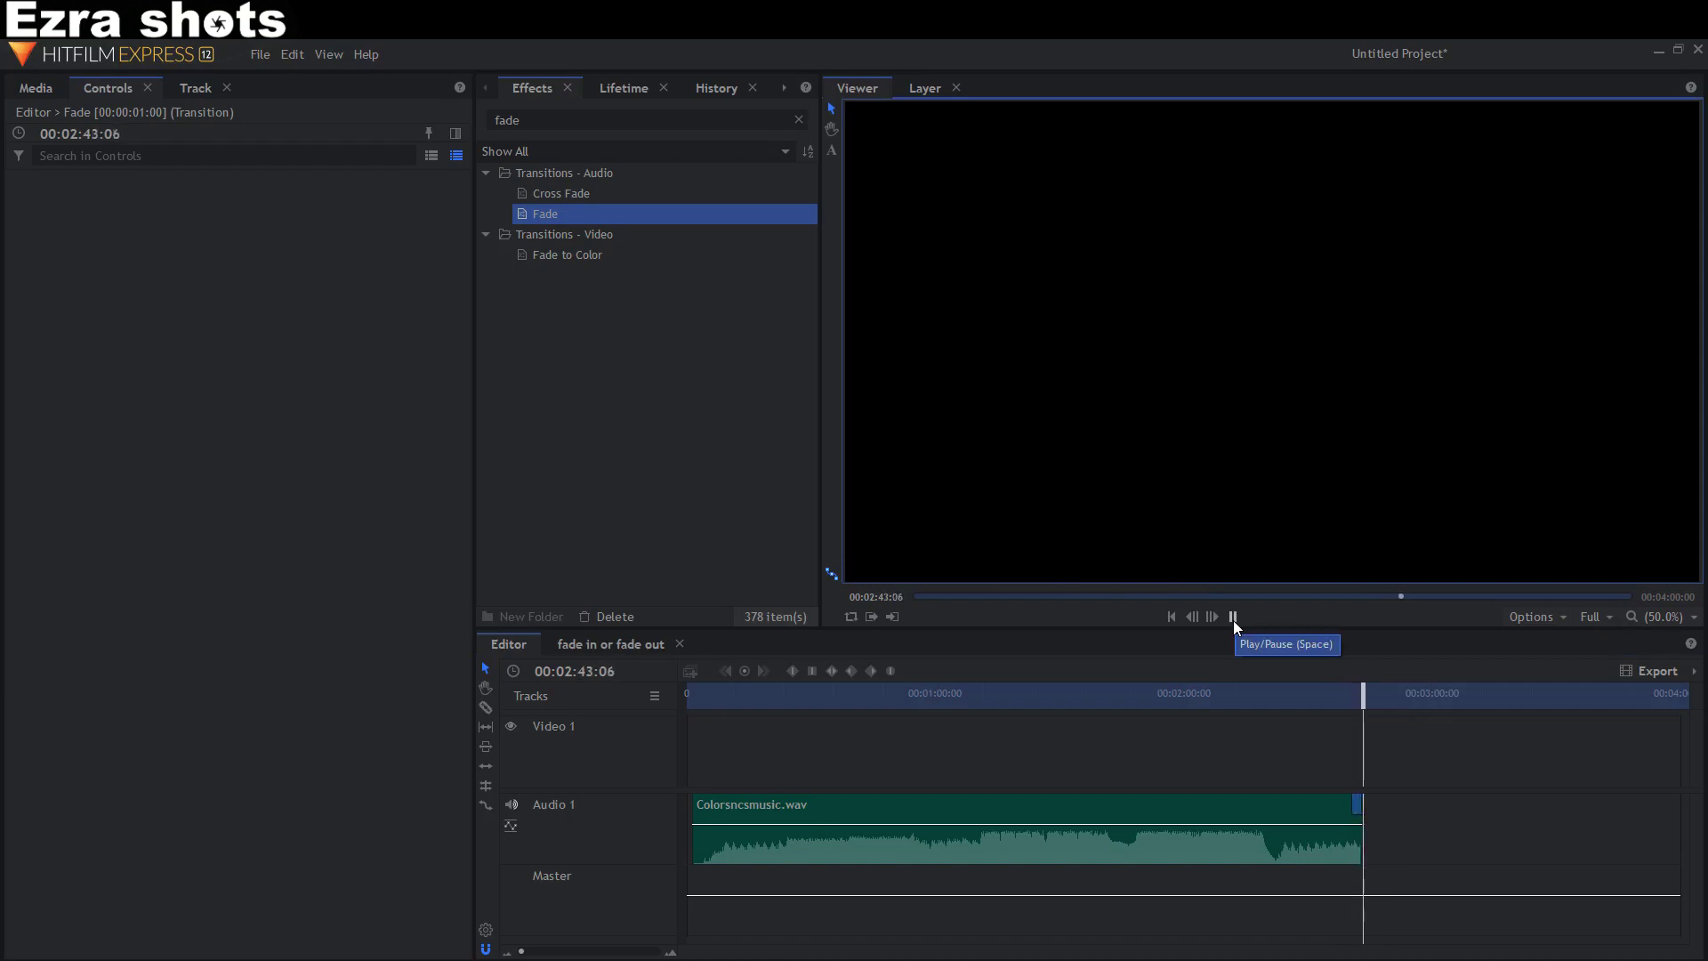
pyautogui.click(1233, 621)
# - Back in the composite, lower the music layer's Level to -60 dB and keyframe it at the start
pyautogui.click(608, 644)
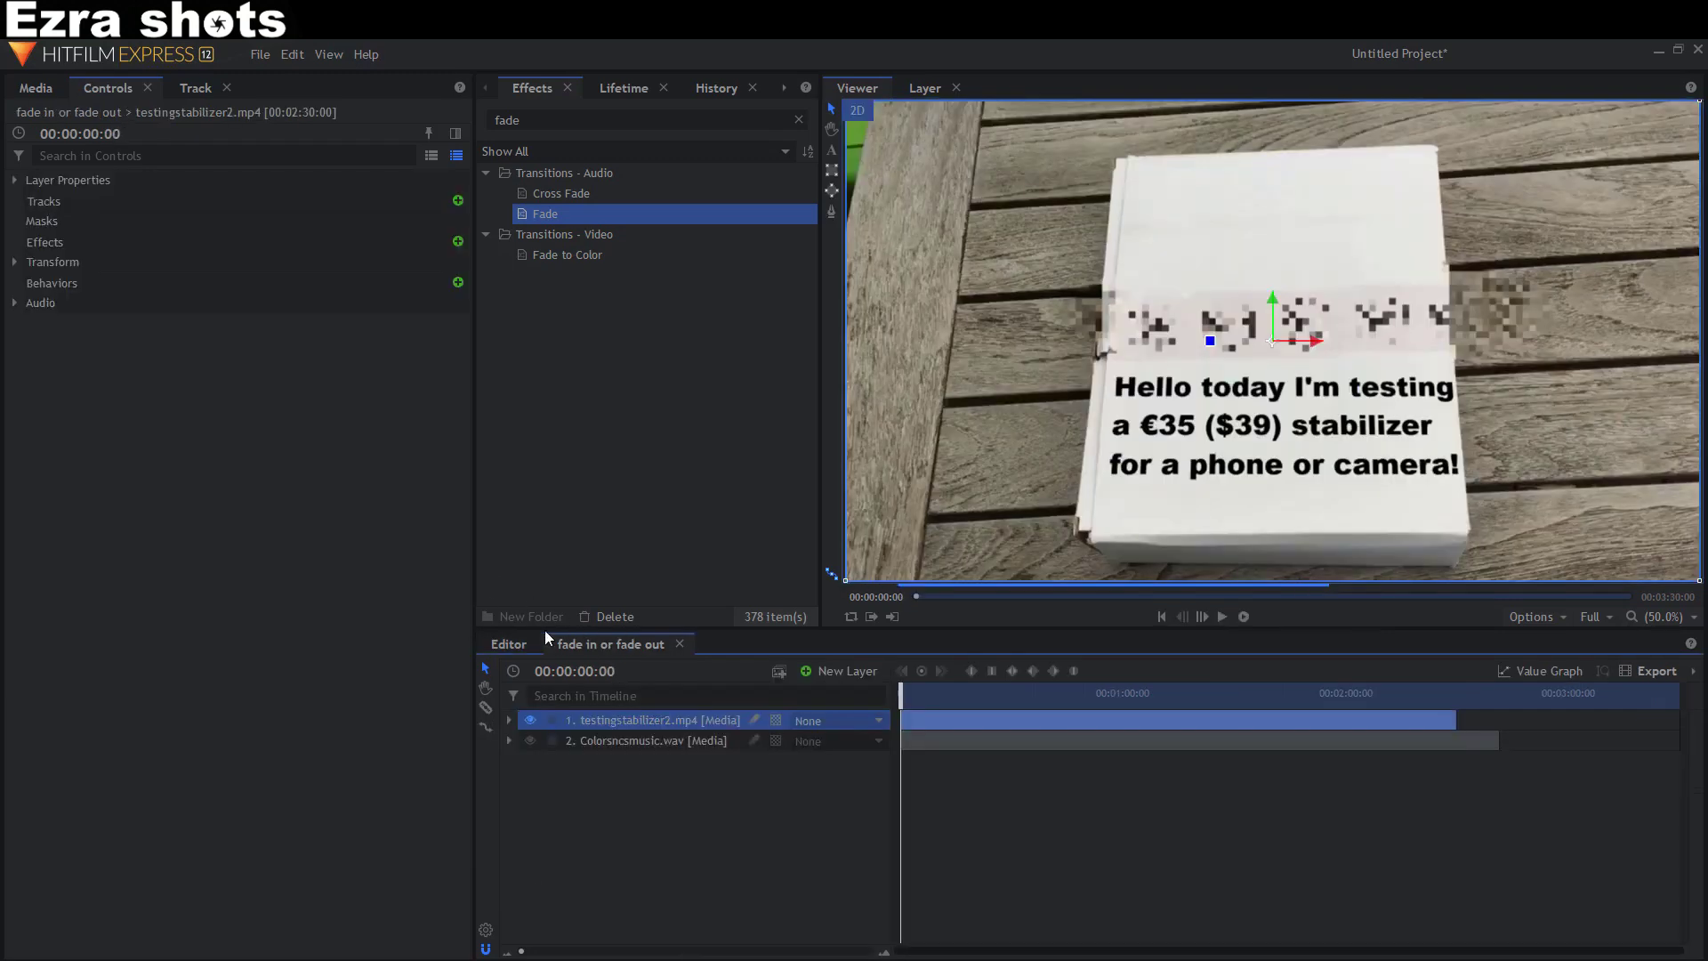
pyautogui.click(509, 740)
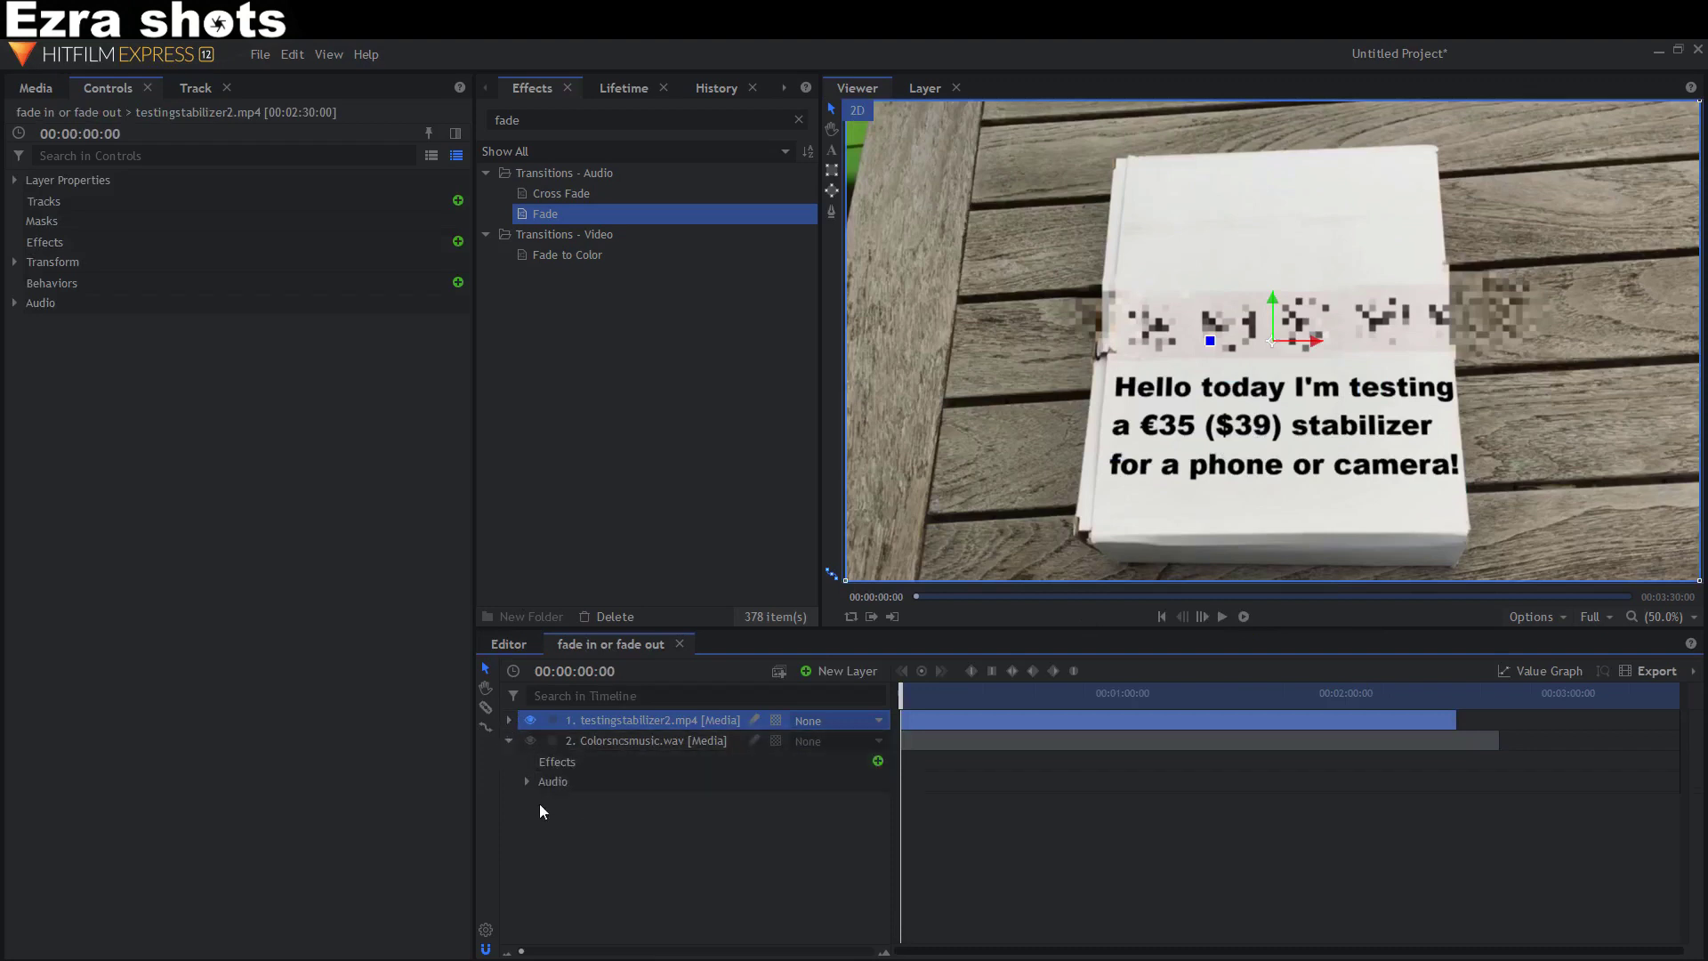
pyautogui.click(515, 739)
pyautogui.click(509, 721)
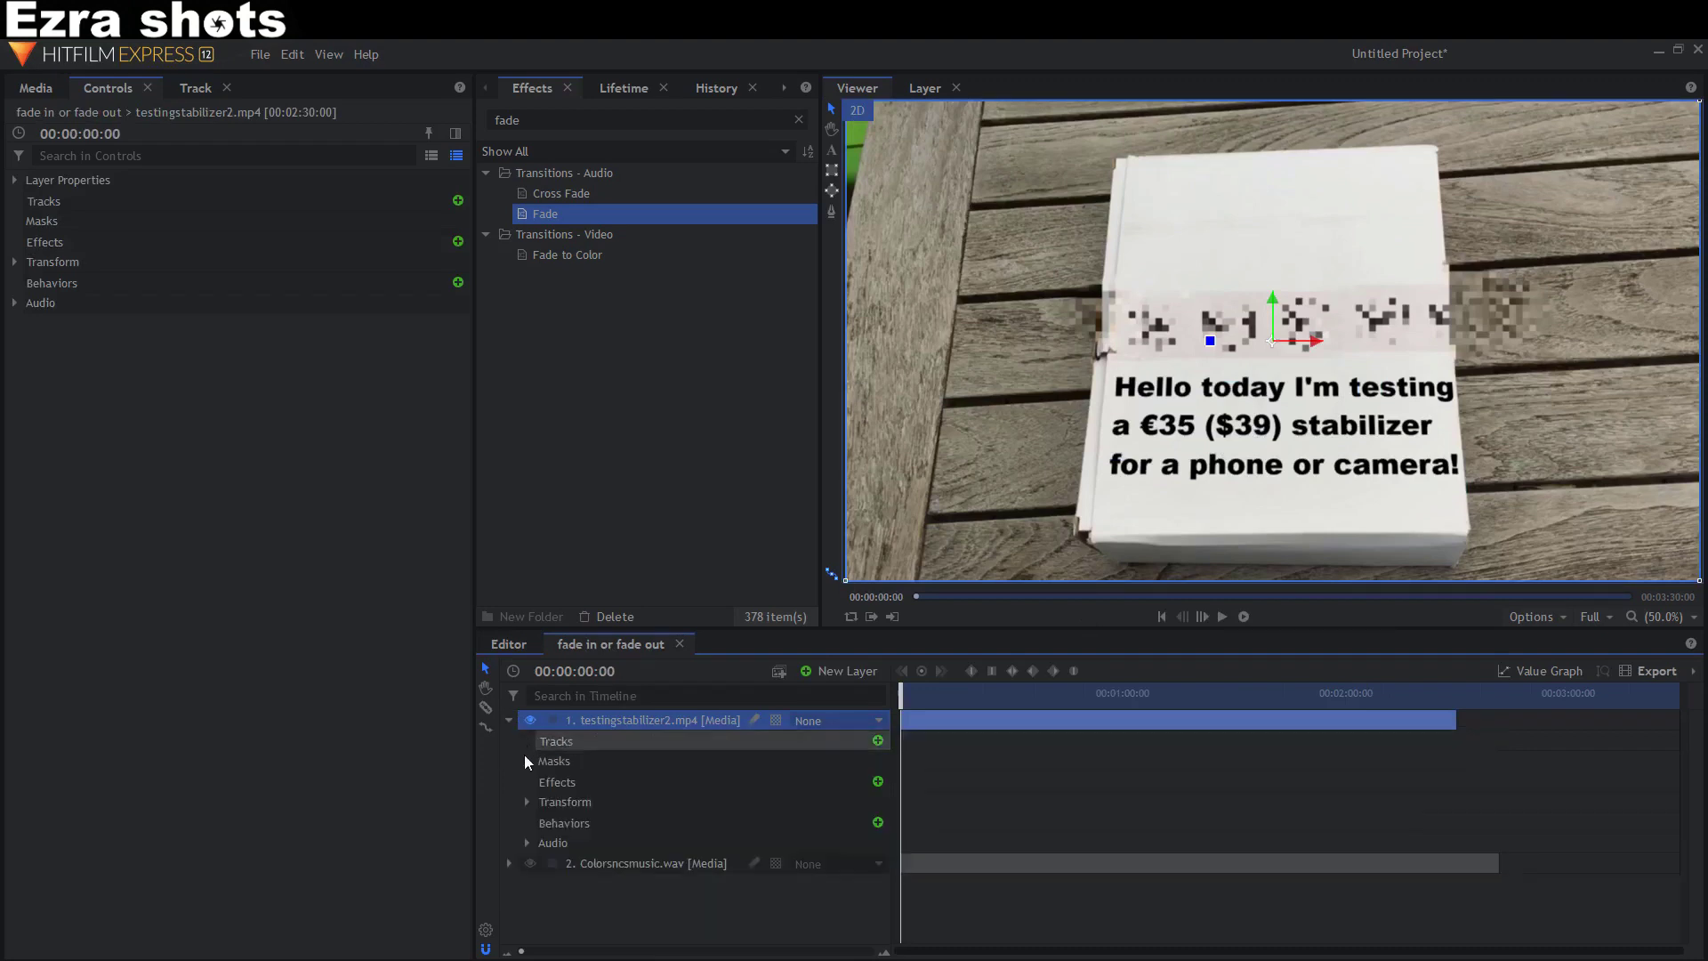
pyautogui.click(528, 843)
pyautogui.click(840, 864)
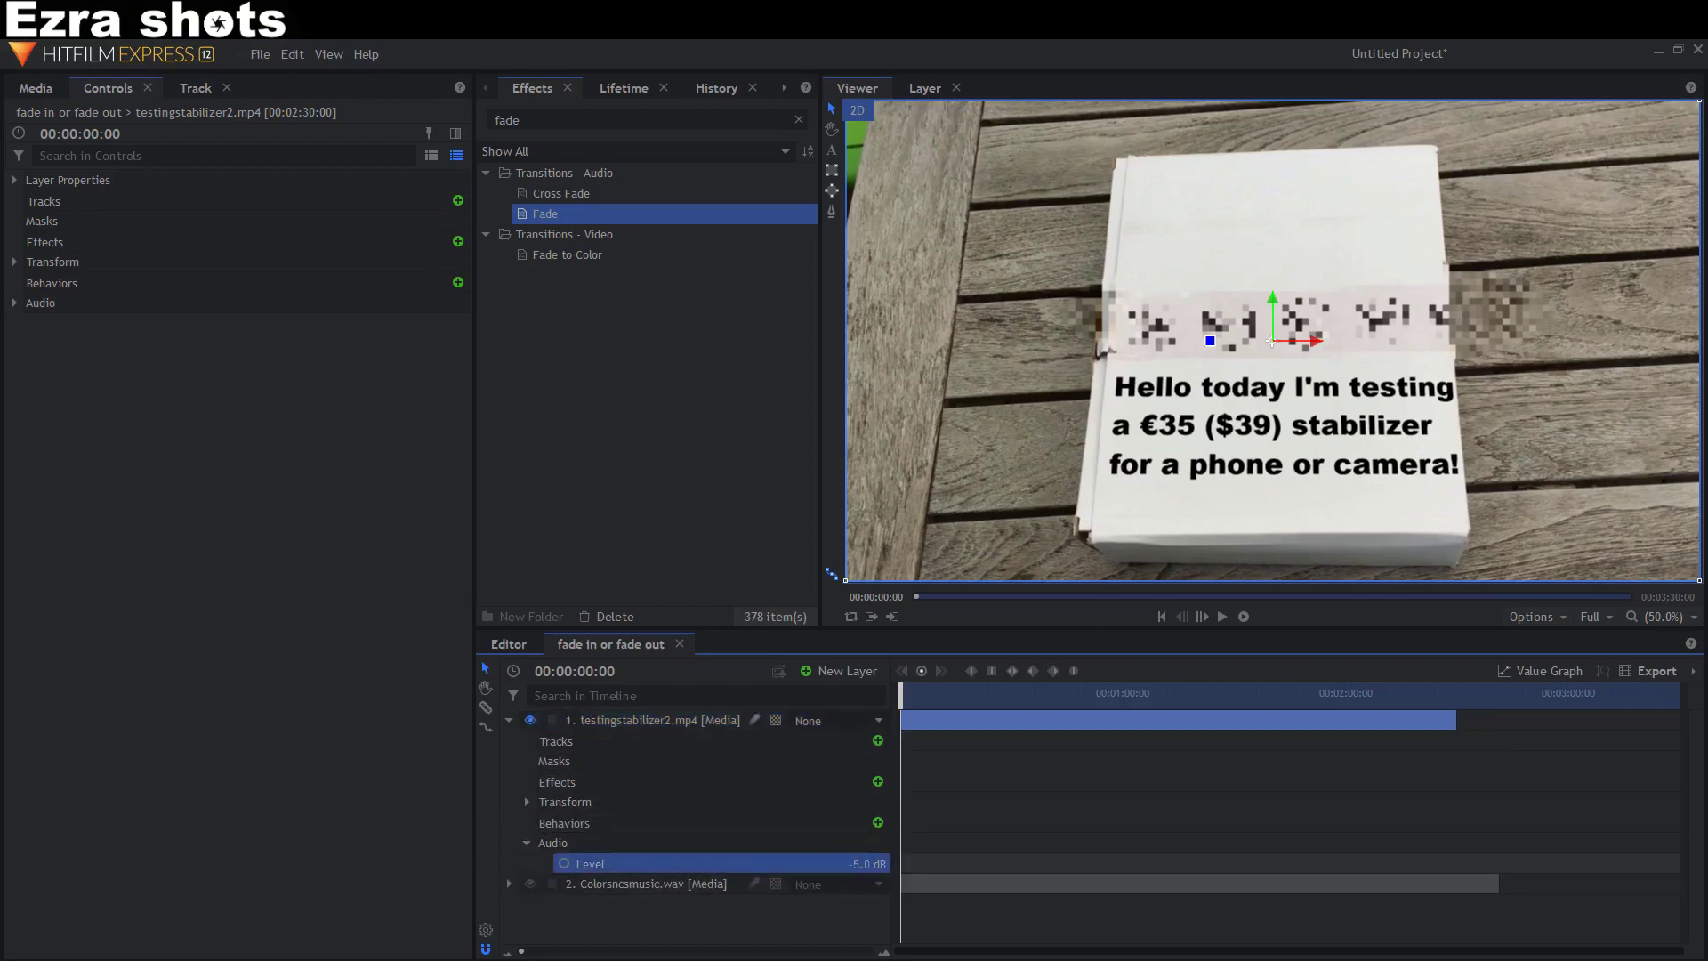
pyautogui.click(509, 721)
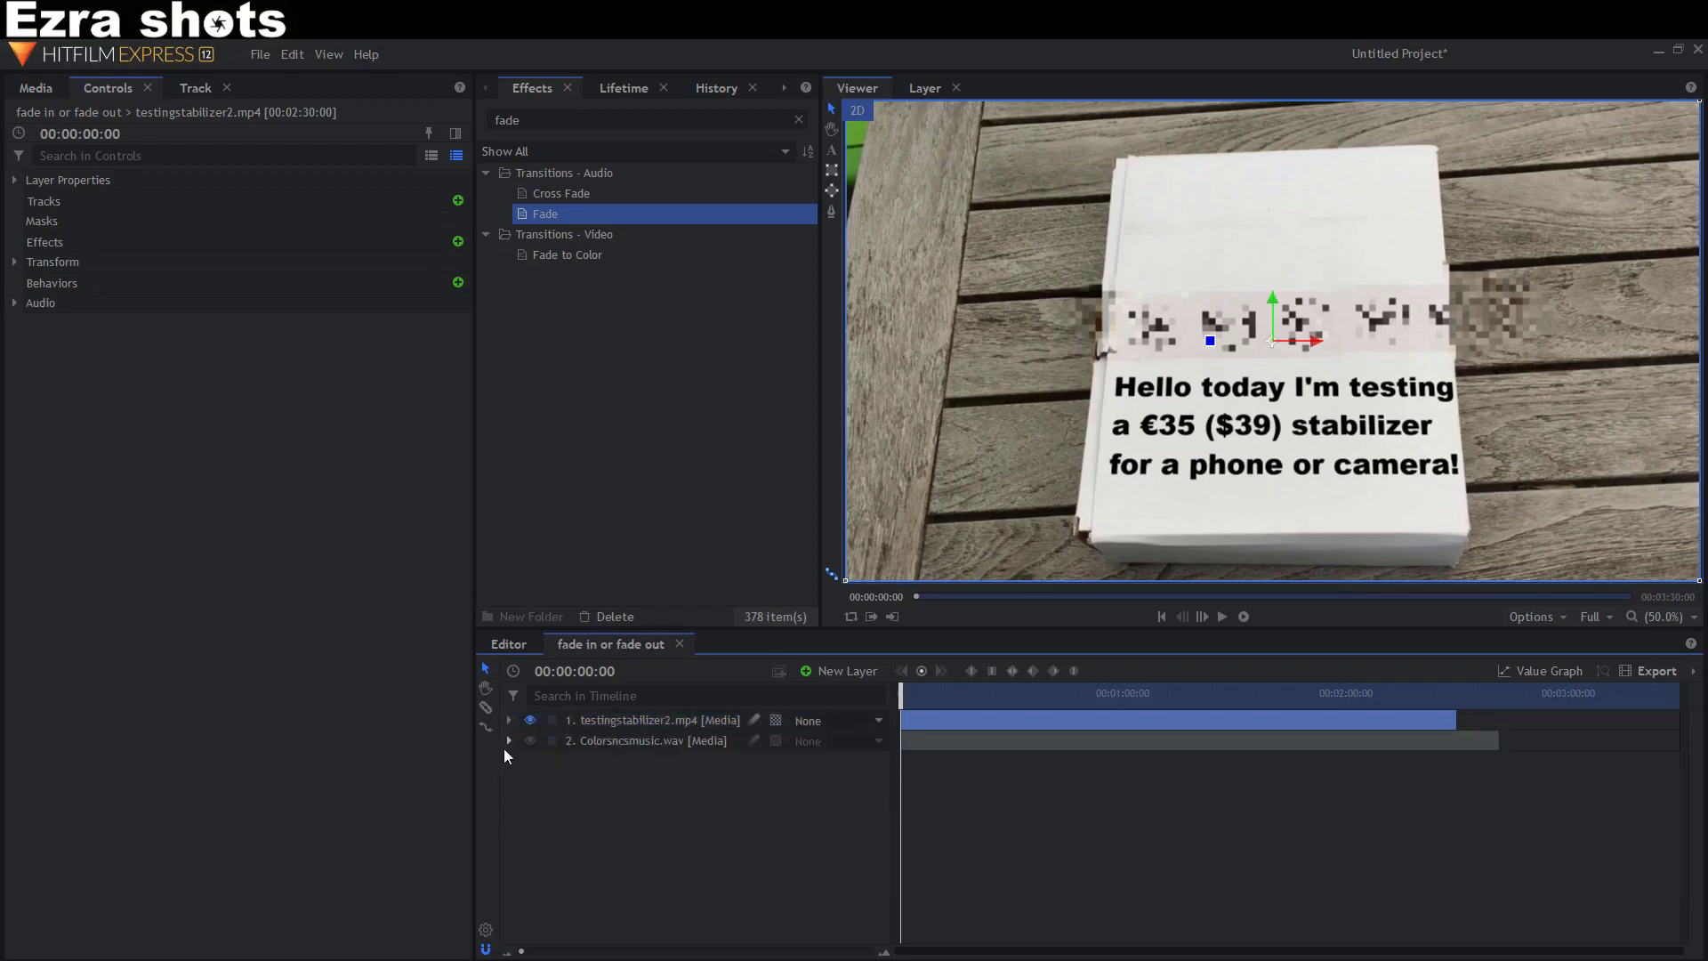
pyautogui.click(508, 741)
pyautogui.click(525, 780)
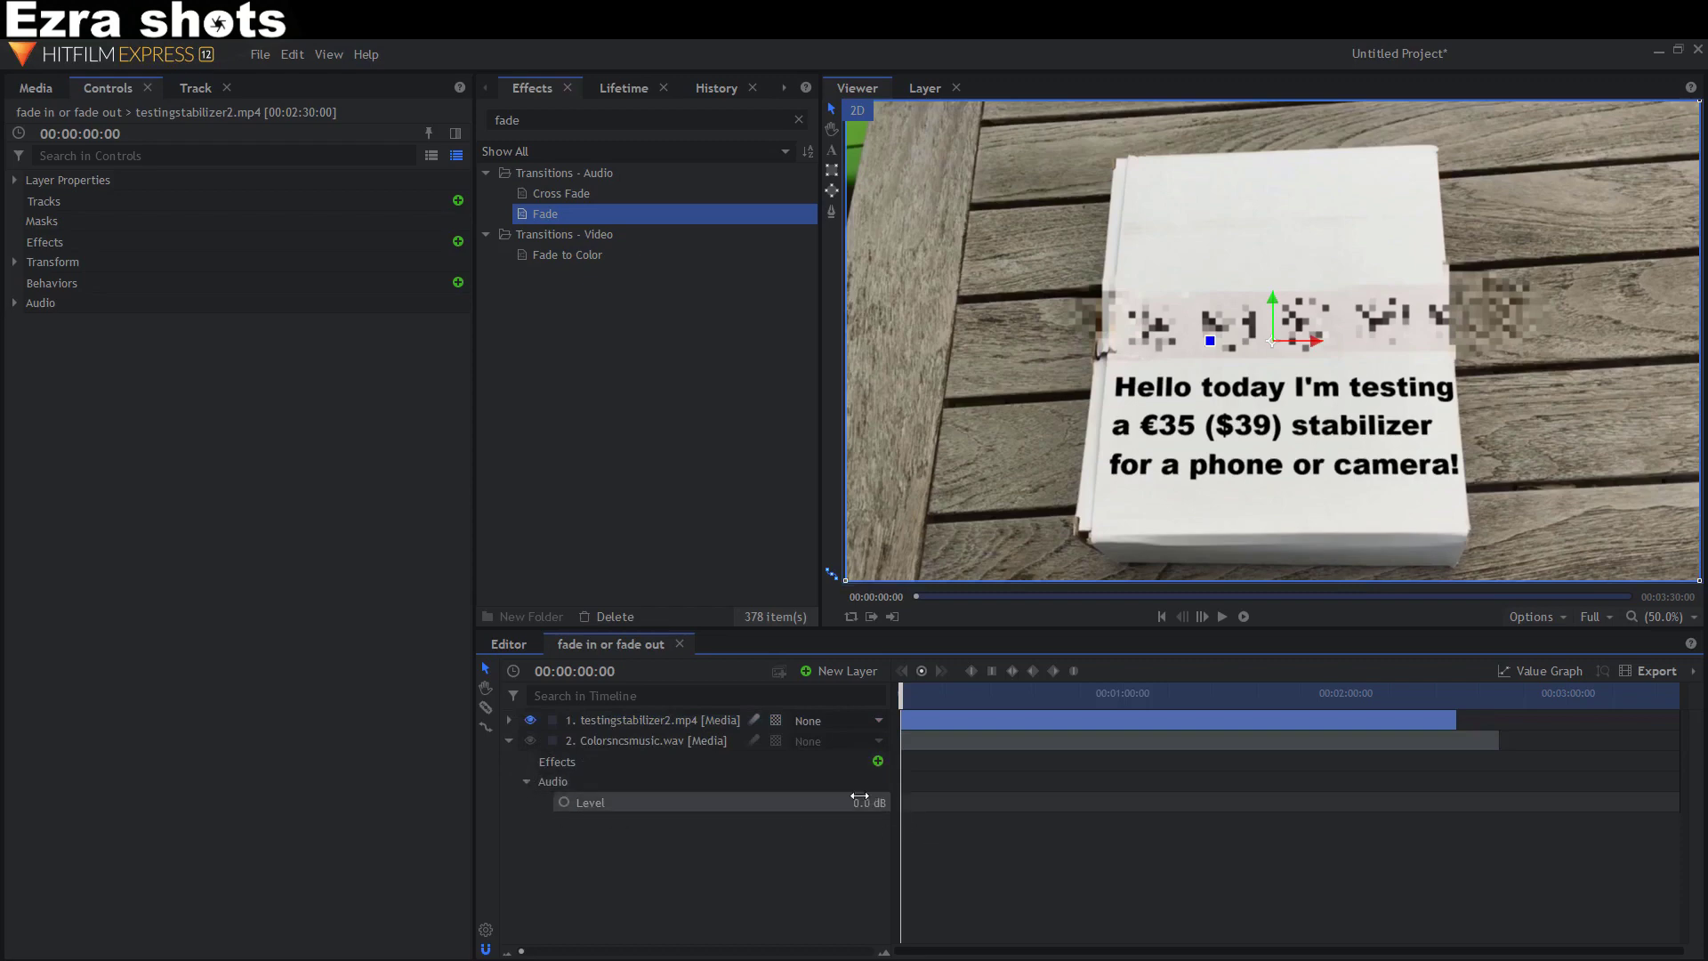
pyautogui.moveTo(863, 801); pyautogui.dragTo(562, 812)
pyautogui.click(564, 803)
# - Keyframe the Level back up near 0 dB at two seconds, preview the fade-in, and move to the video's end
pyautogui.moveTo(906, 702); pyautogui.dragTo(914, 705)
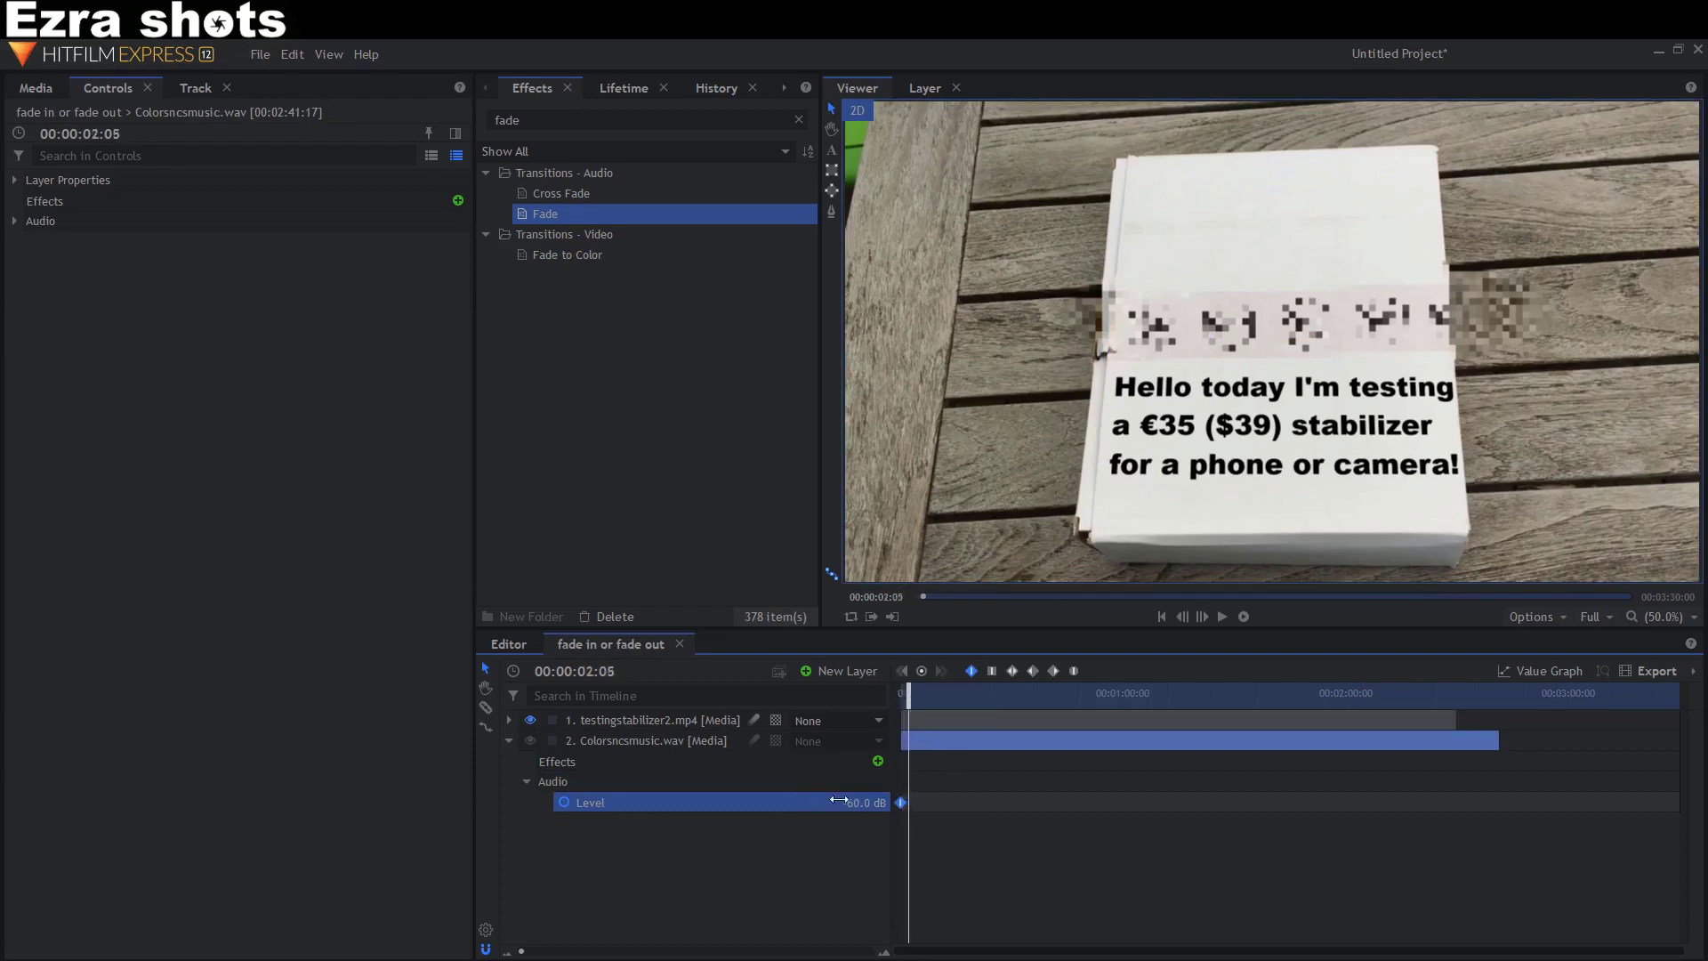
pyautogui.moveTo(864, 802); pyautogui.dragTo(925, 803)
pyautogui.moveTo(908, 697); pyautogui.dragTo(876, 697)
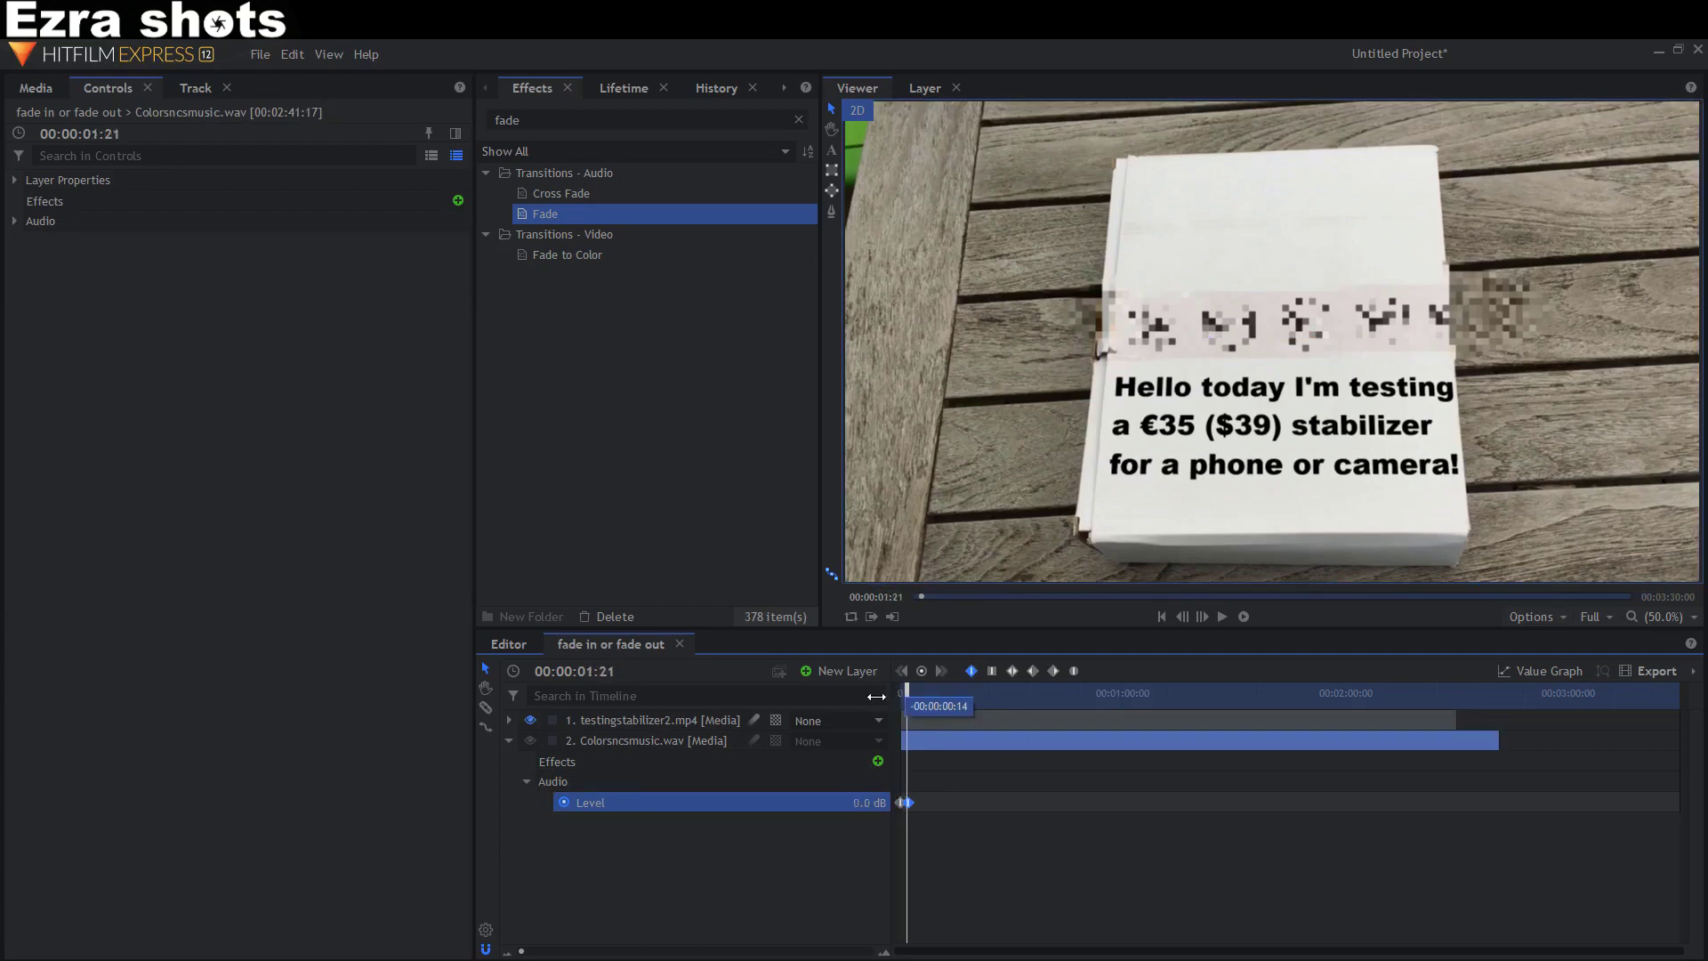
pyautogui.click(1219, 618)
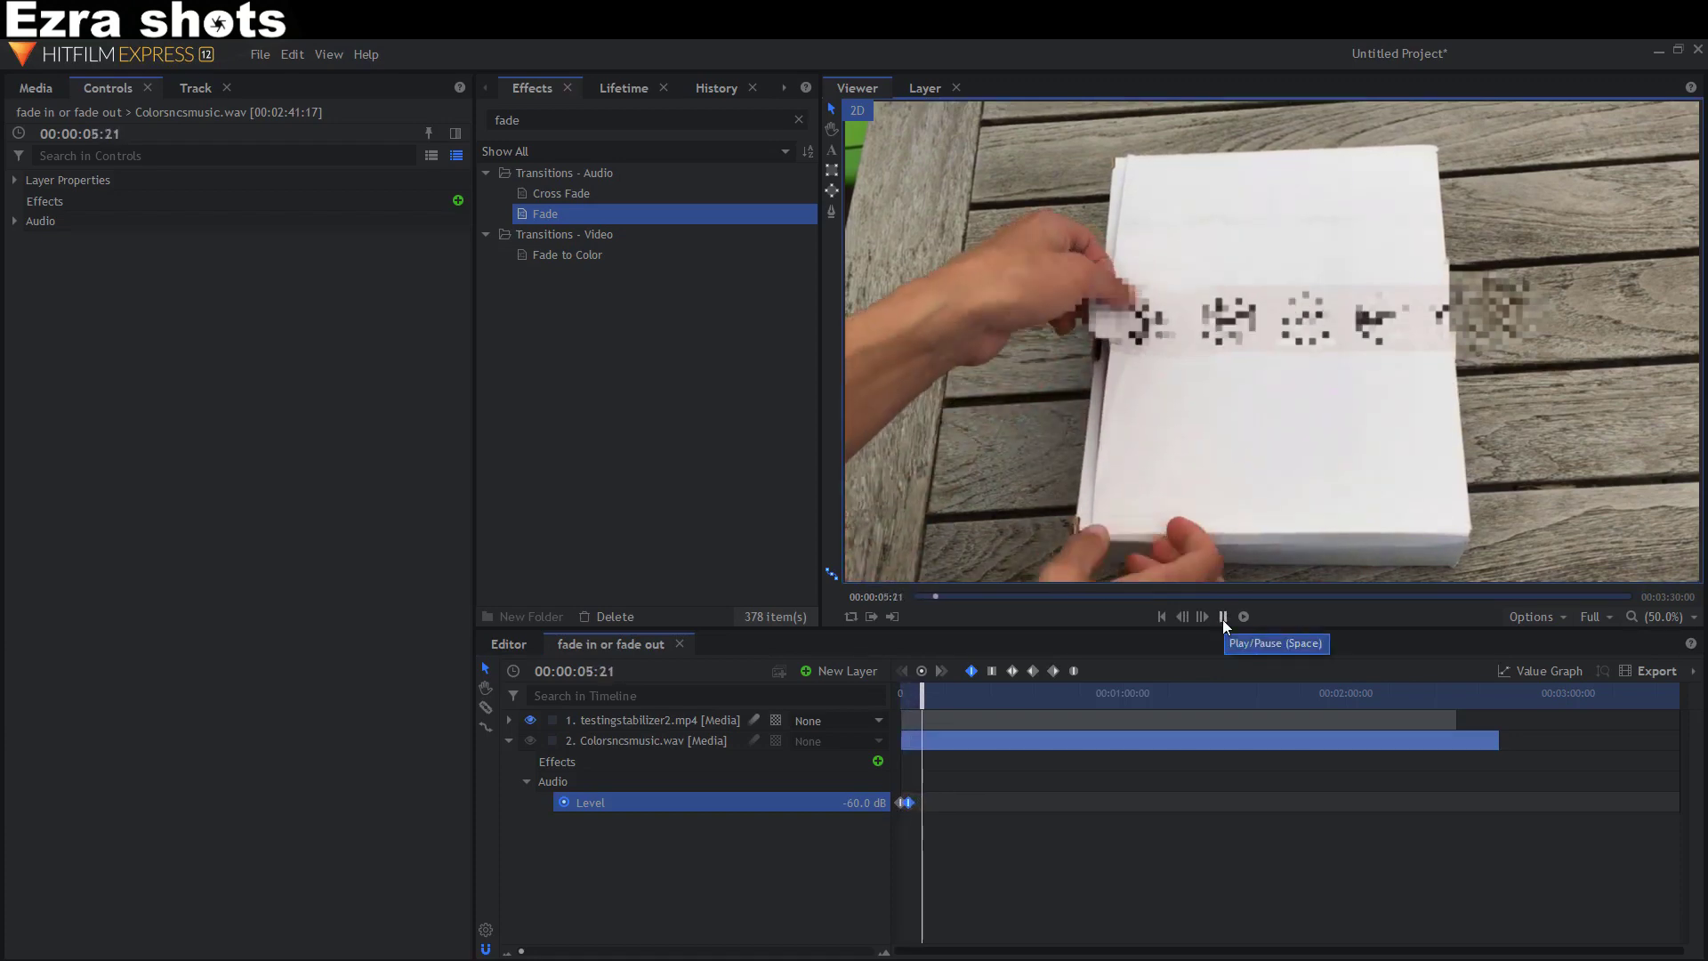
pyautogui.click(1222, 616)
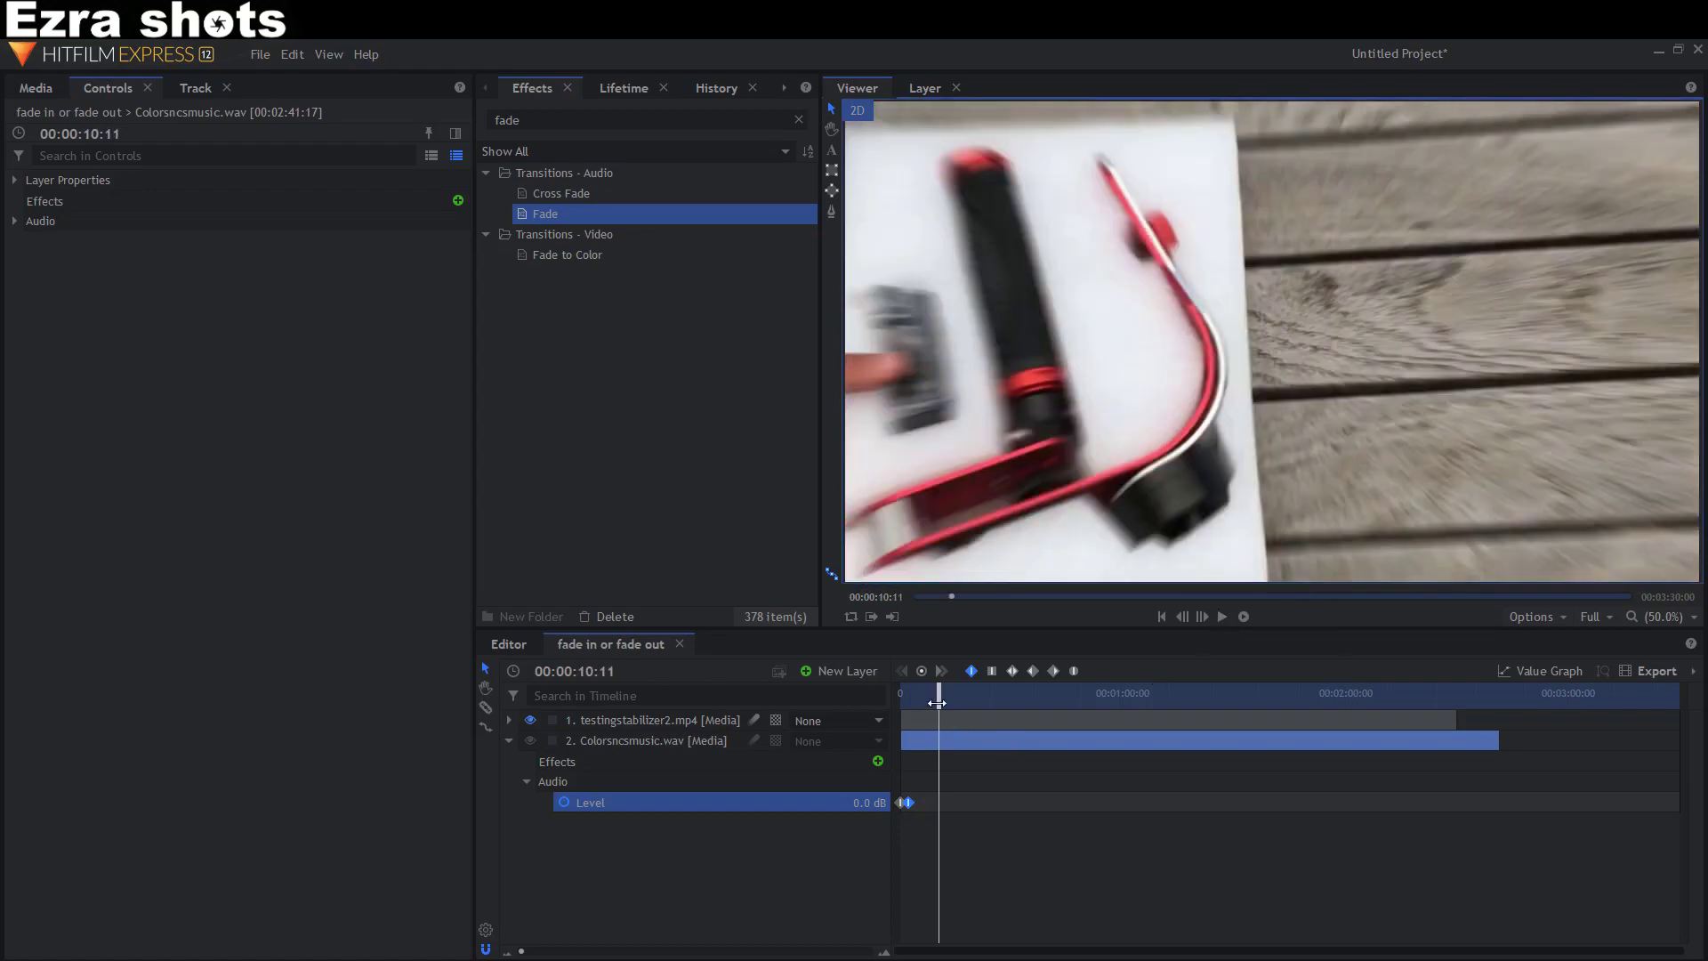
pyautogui.moveTo(937, 703); pyautogui.dragTo(1454, 806)
# - Keyframe the music Level at the fade-out start, then set -60 dB about five seconds later
pyautogui.rightClick(909, 802)
pyautogui.click(1285, 847)
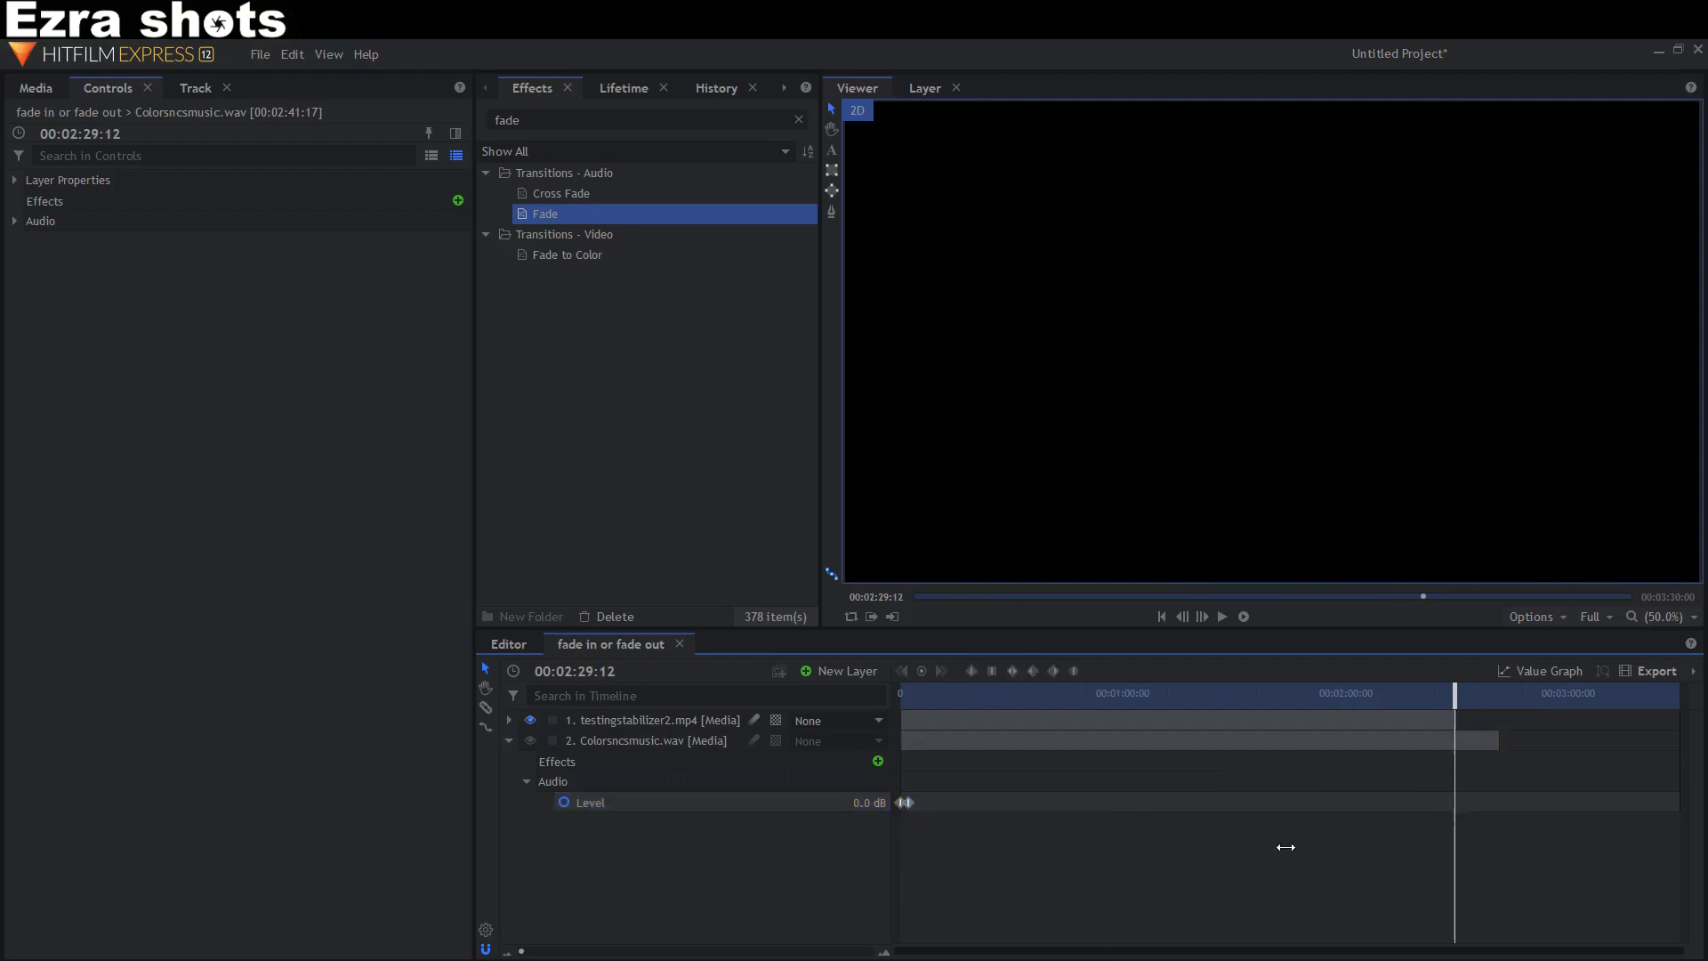
pyautogui.rightClick(907, 803)
pyautogui.click(943, 806)
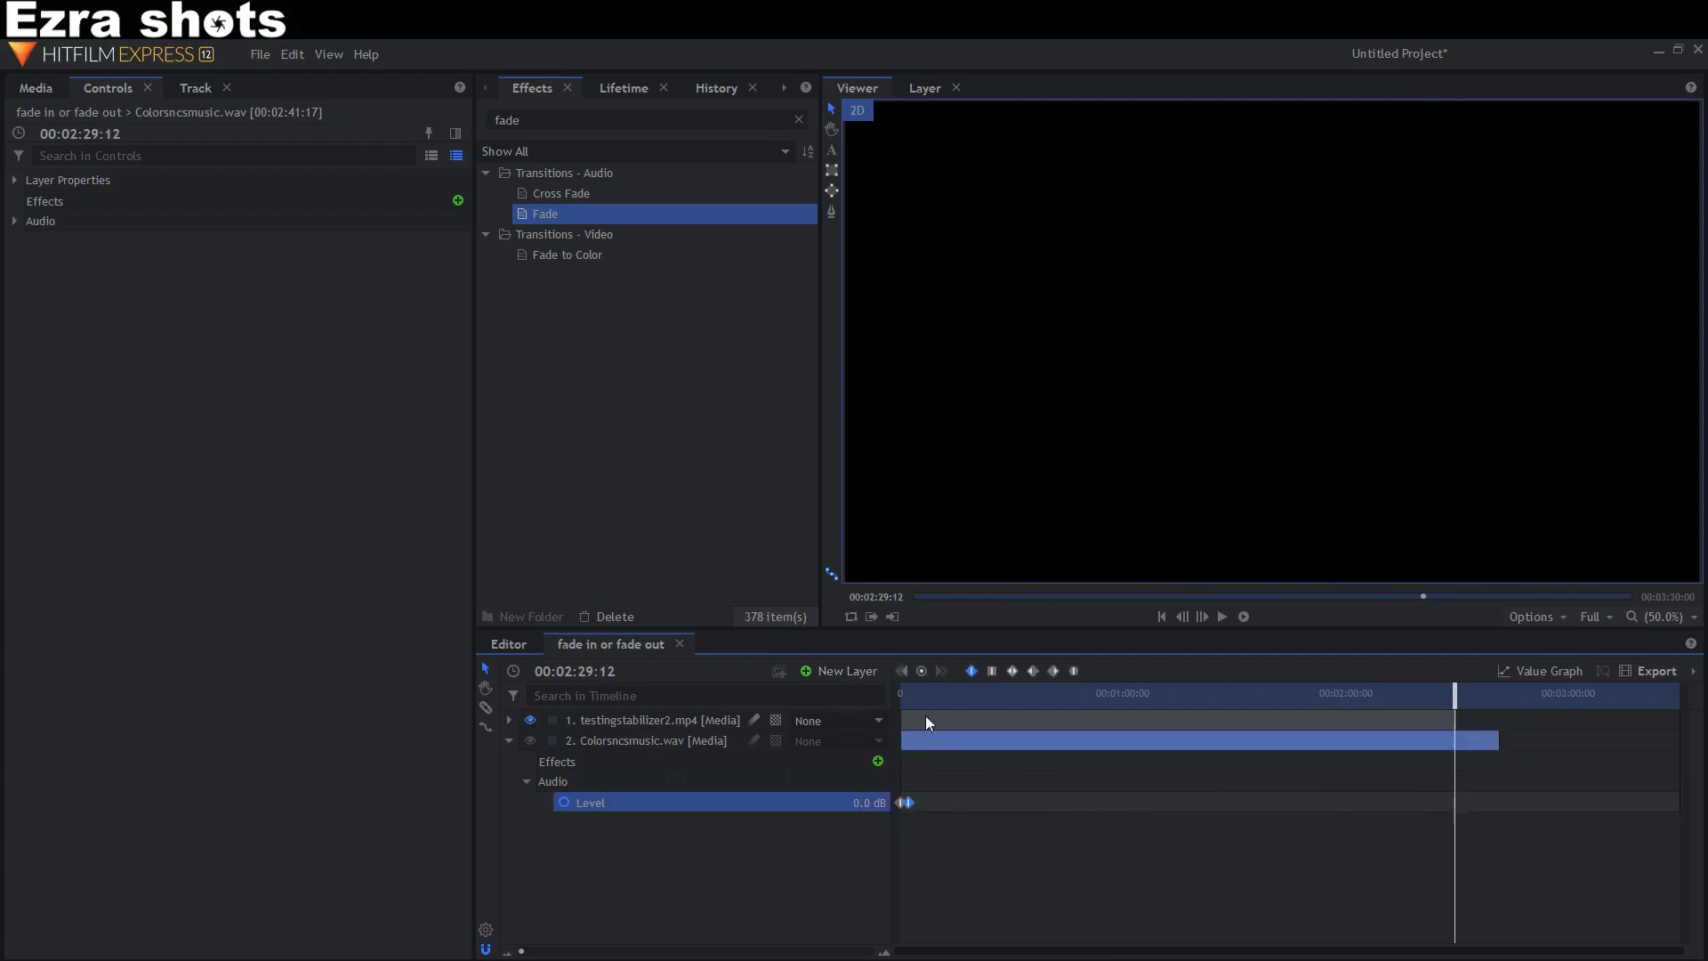
pyautogui.click(922, 674)
pyautogui.moveTo(1455, 689); pyautogui.dragTo(1473, 716)
pyautogui.moveTo(852, 804); pyautogui.dragTo(801, 804)
# - Play back the ending twice to hear the fade-out
pyautogui.moveTo(1479, 704); pyautogui.dragTo(1404, 705)
pyautogui.click(1223, 620)
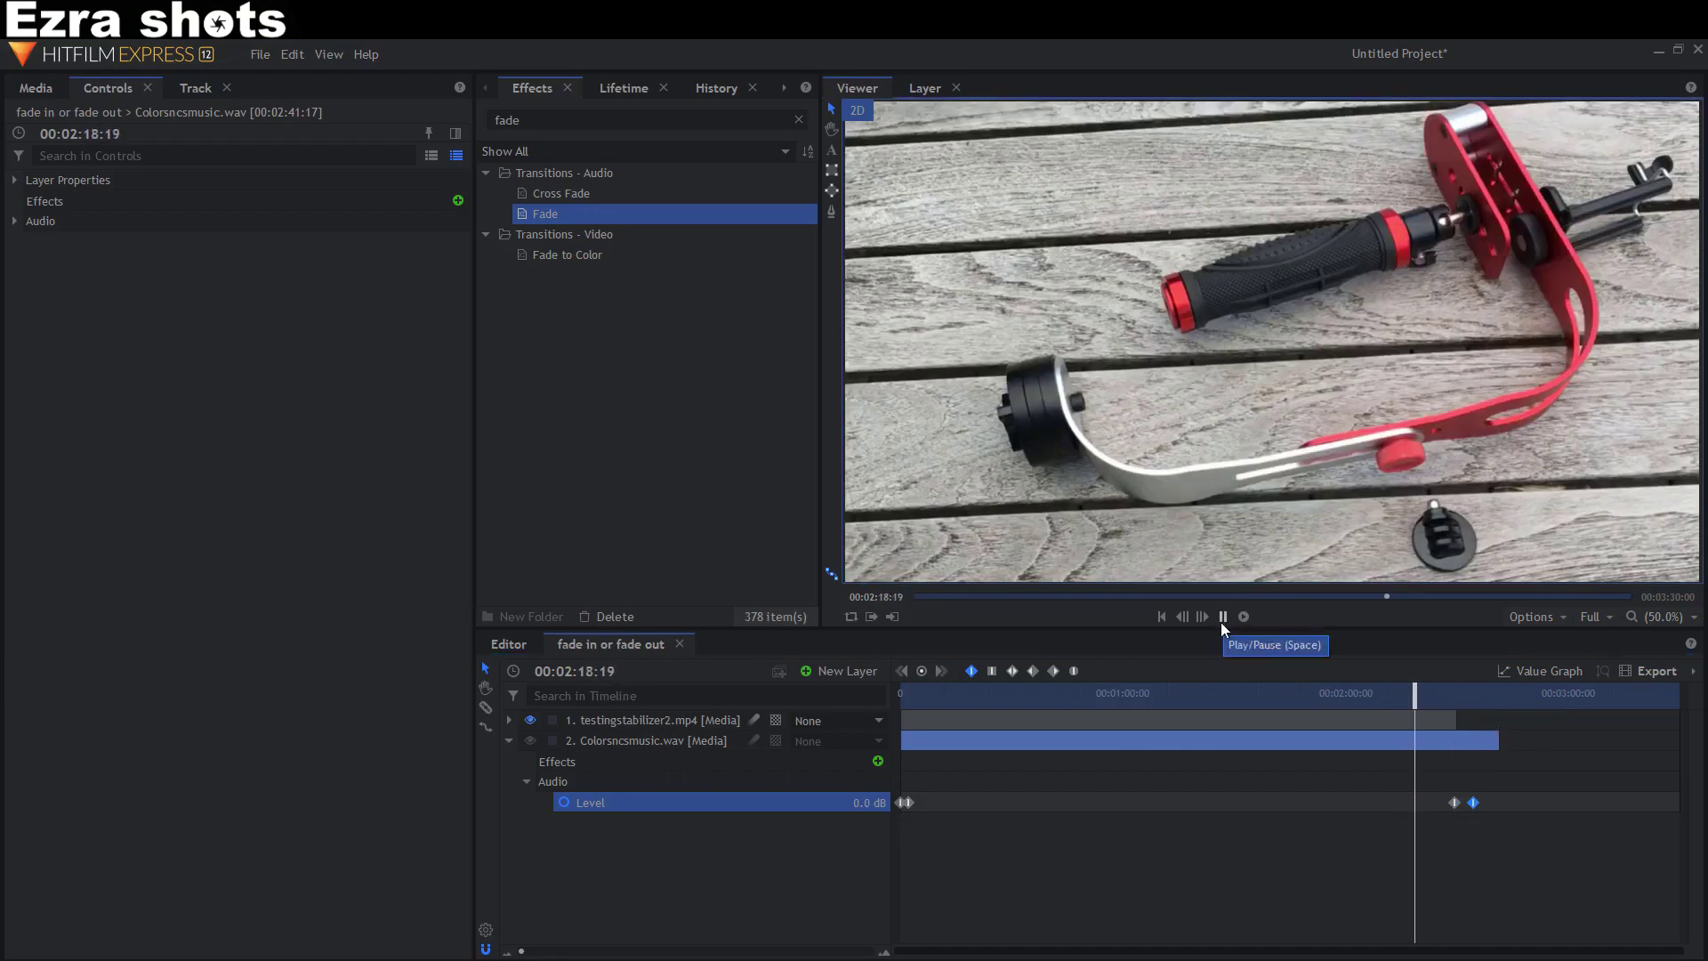
pyautogui.press('space')
pyautogui.moveTo(1417, 694); pyautogui.dragTo(1450, 694)
pyautogui.click(1225, 620)
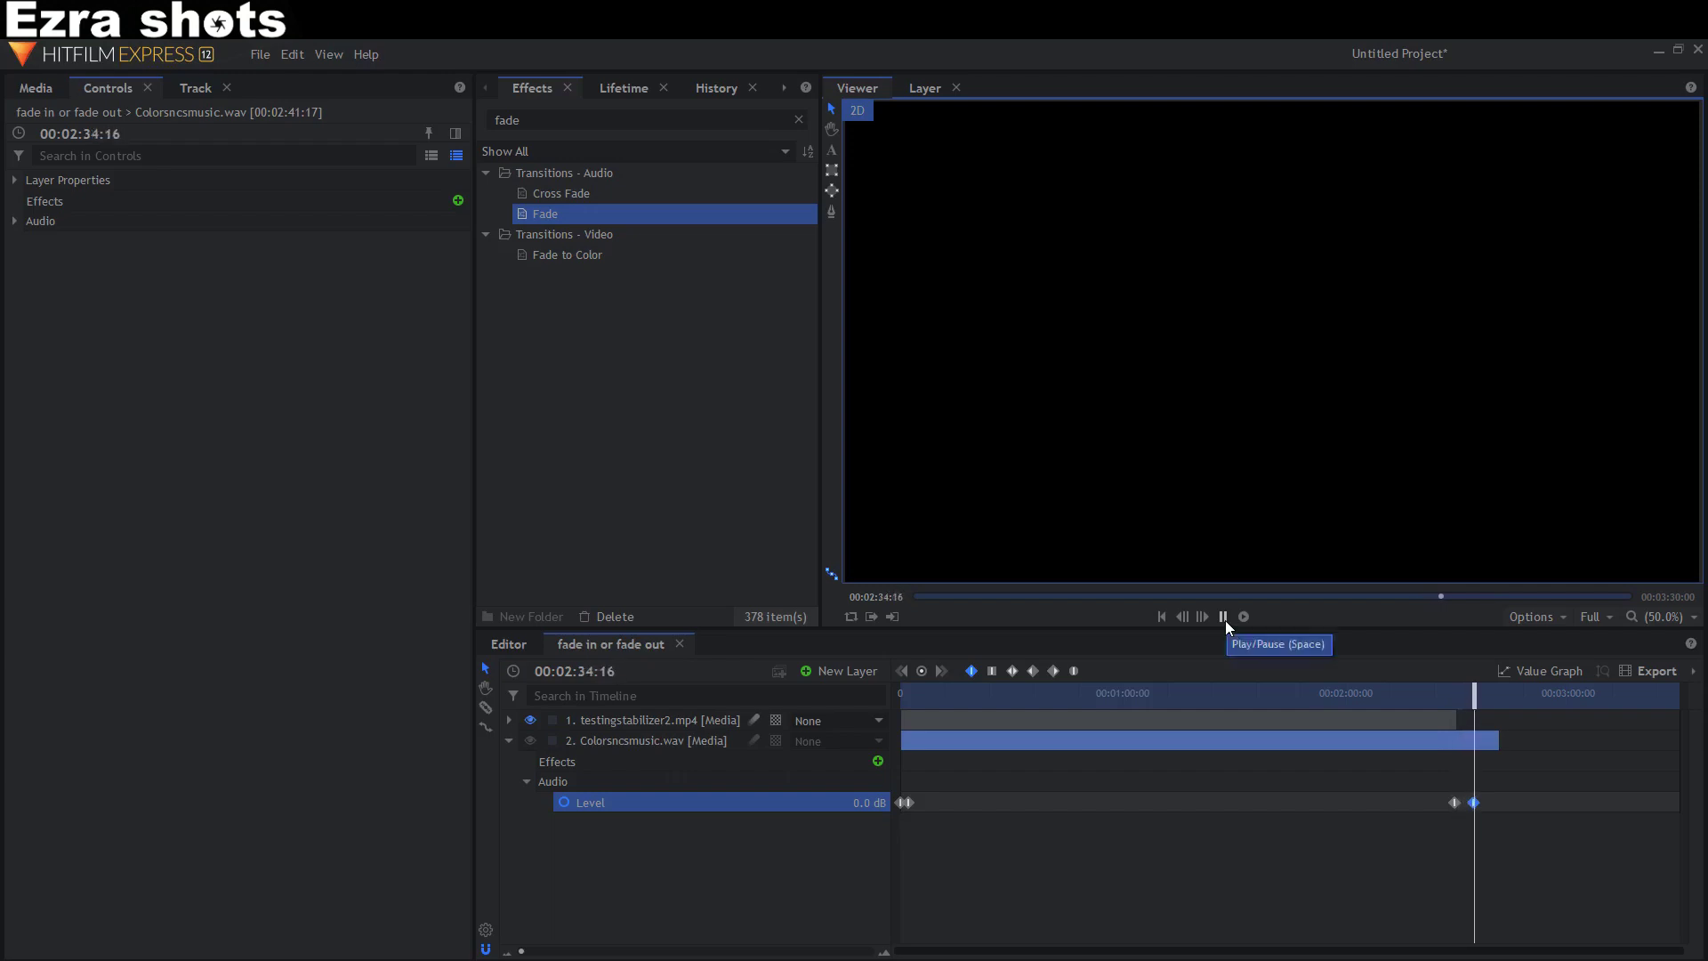
# - Select both fade-out keyframes, make them smooth, and show the Level in the value graph
pyautogui.click(1223, 617)
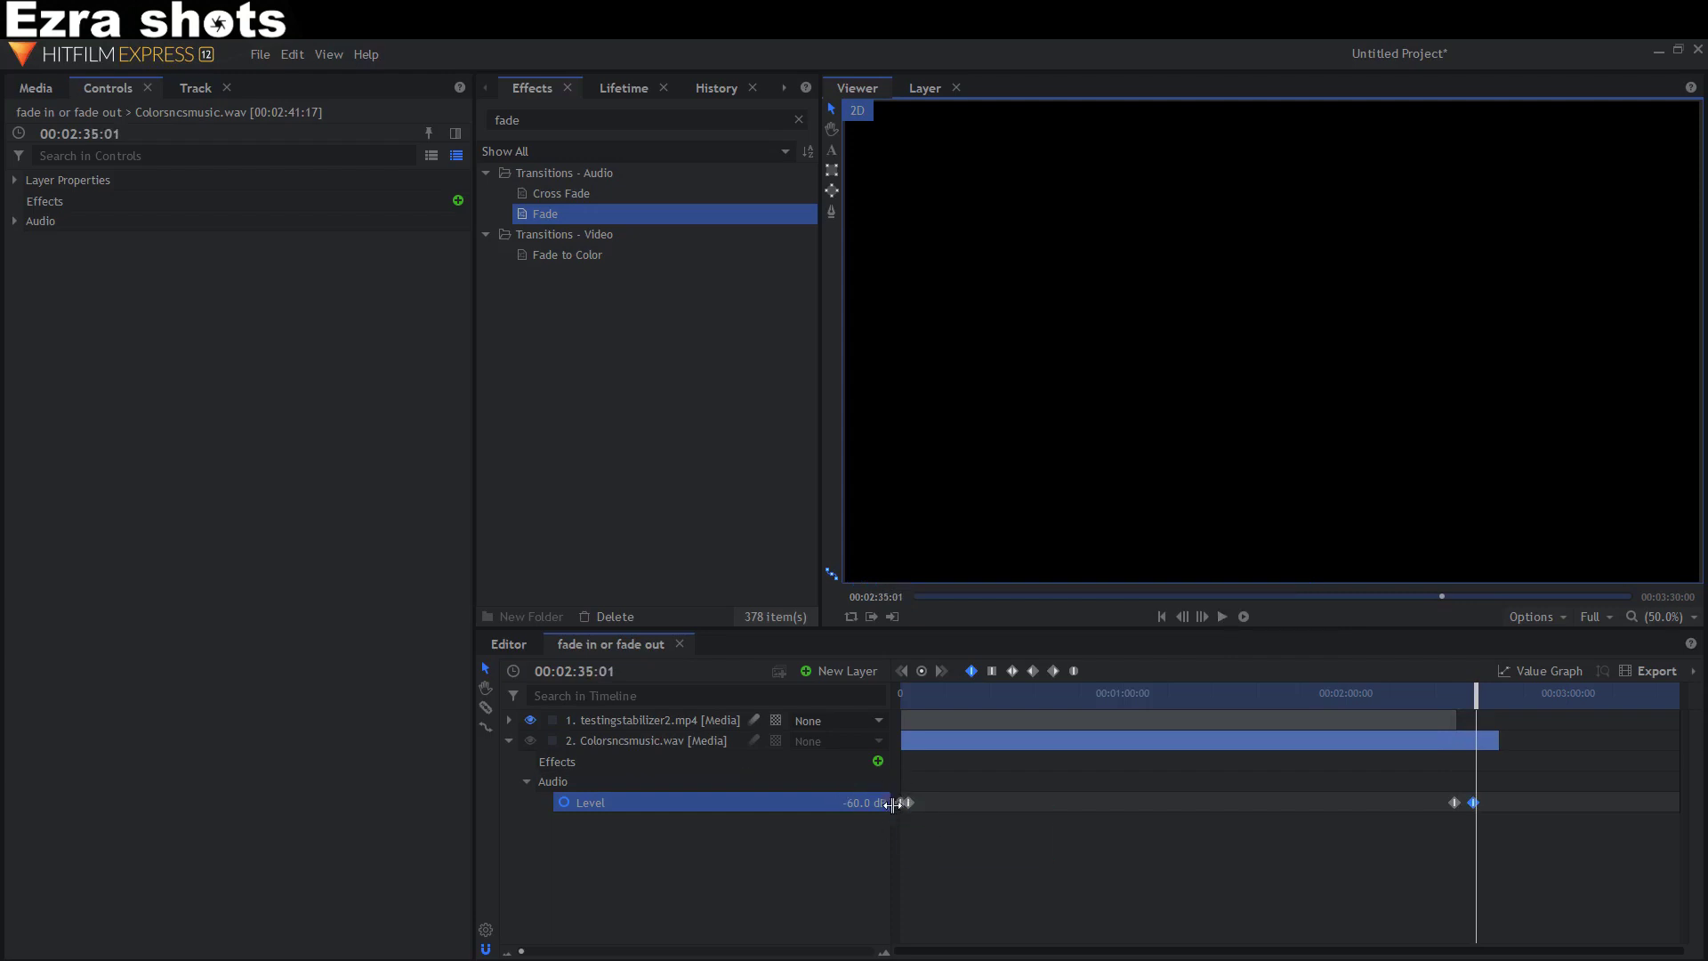
pyautogui.moveTo(523, 953); pyautogui.dragTo(537, 952)
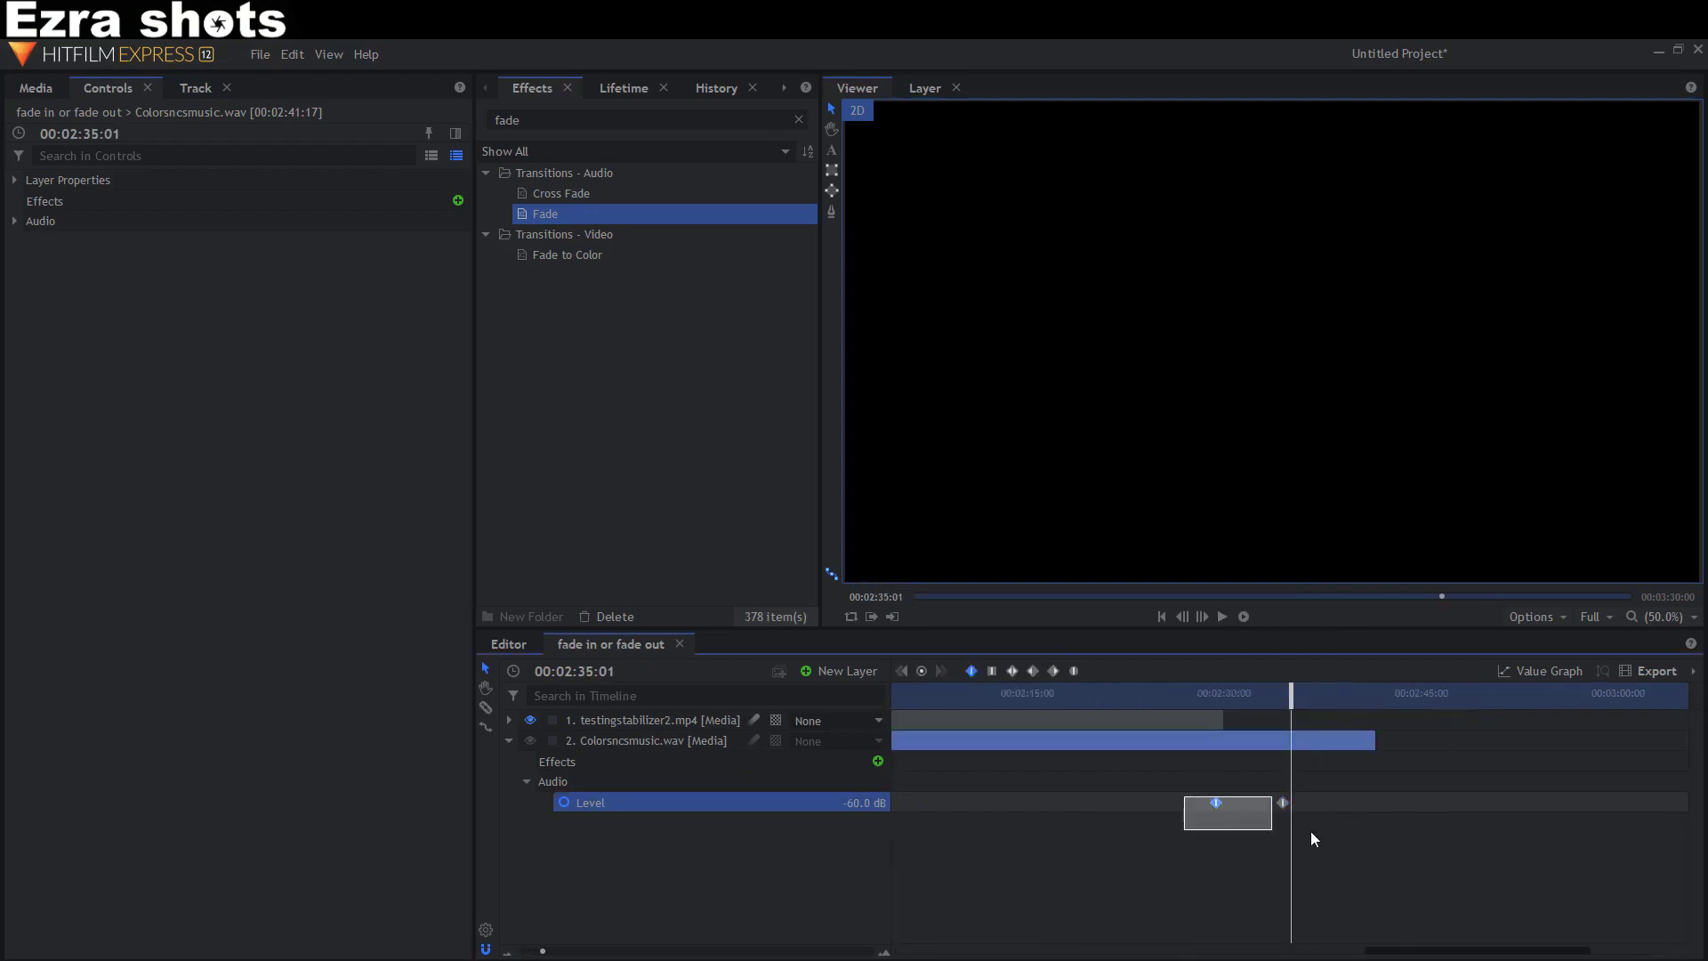
pyautogui.moveTo(1331, 831); pyautogui.dragTo(1332, 832)
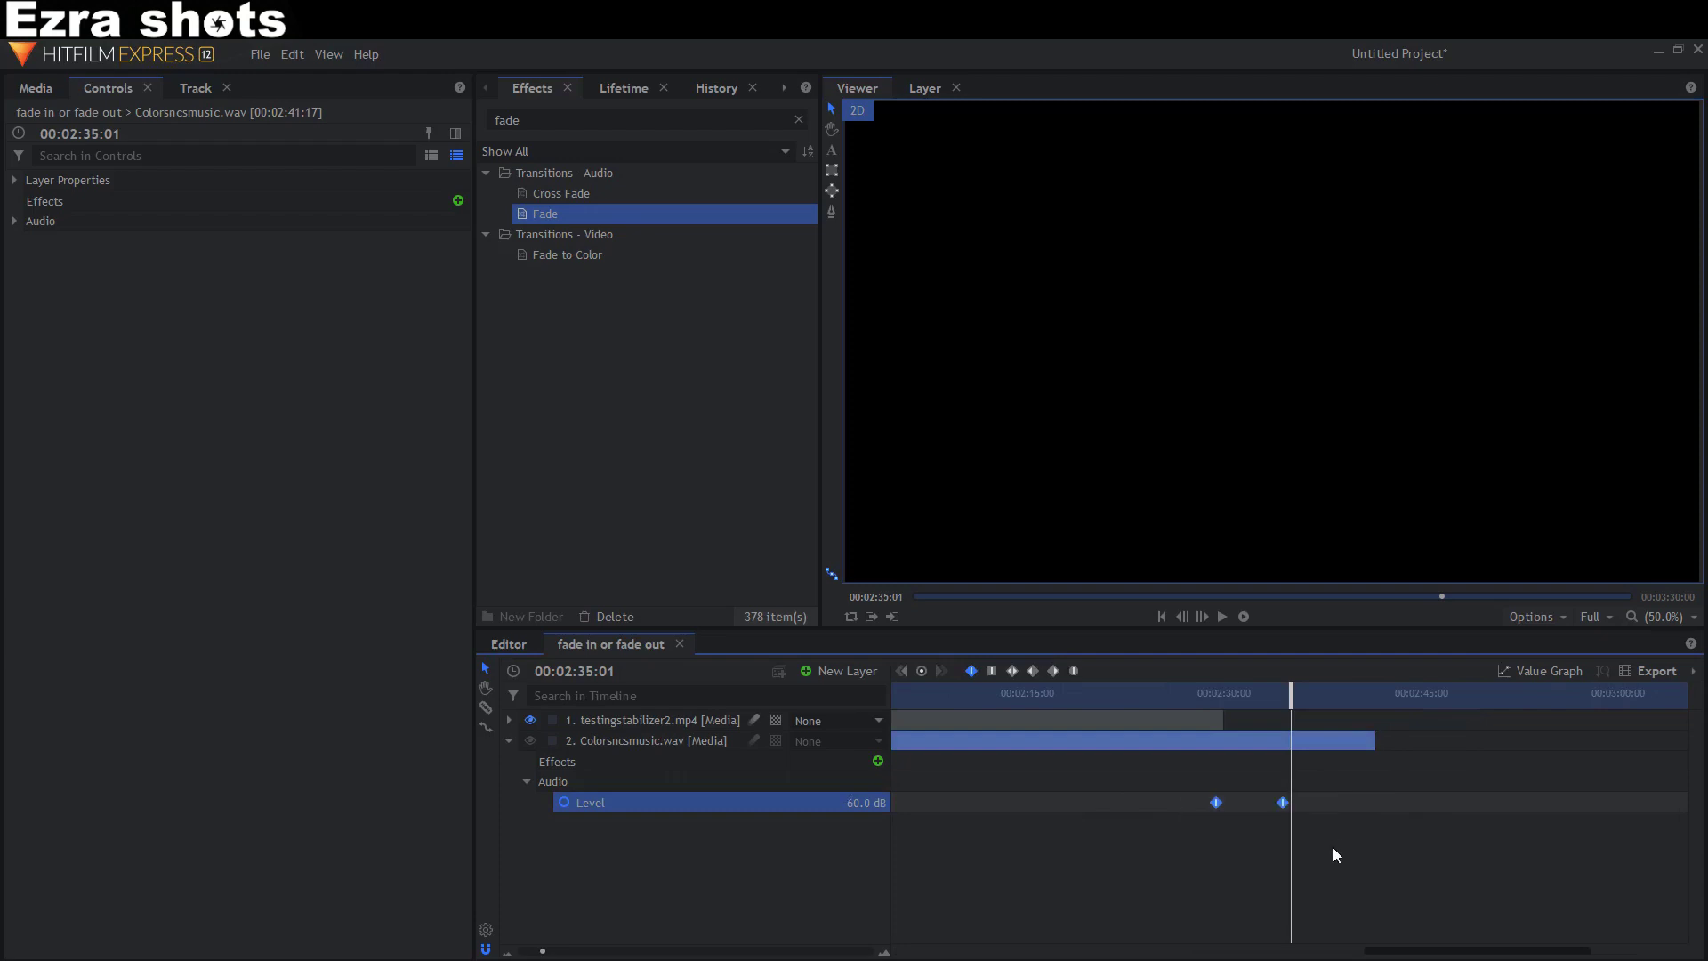
pyautogui.click(1073, 672)
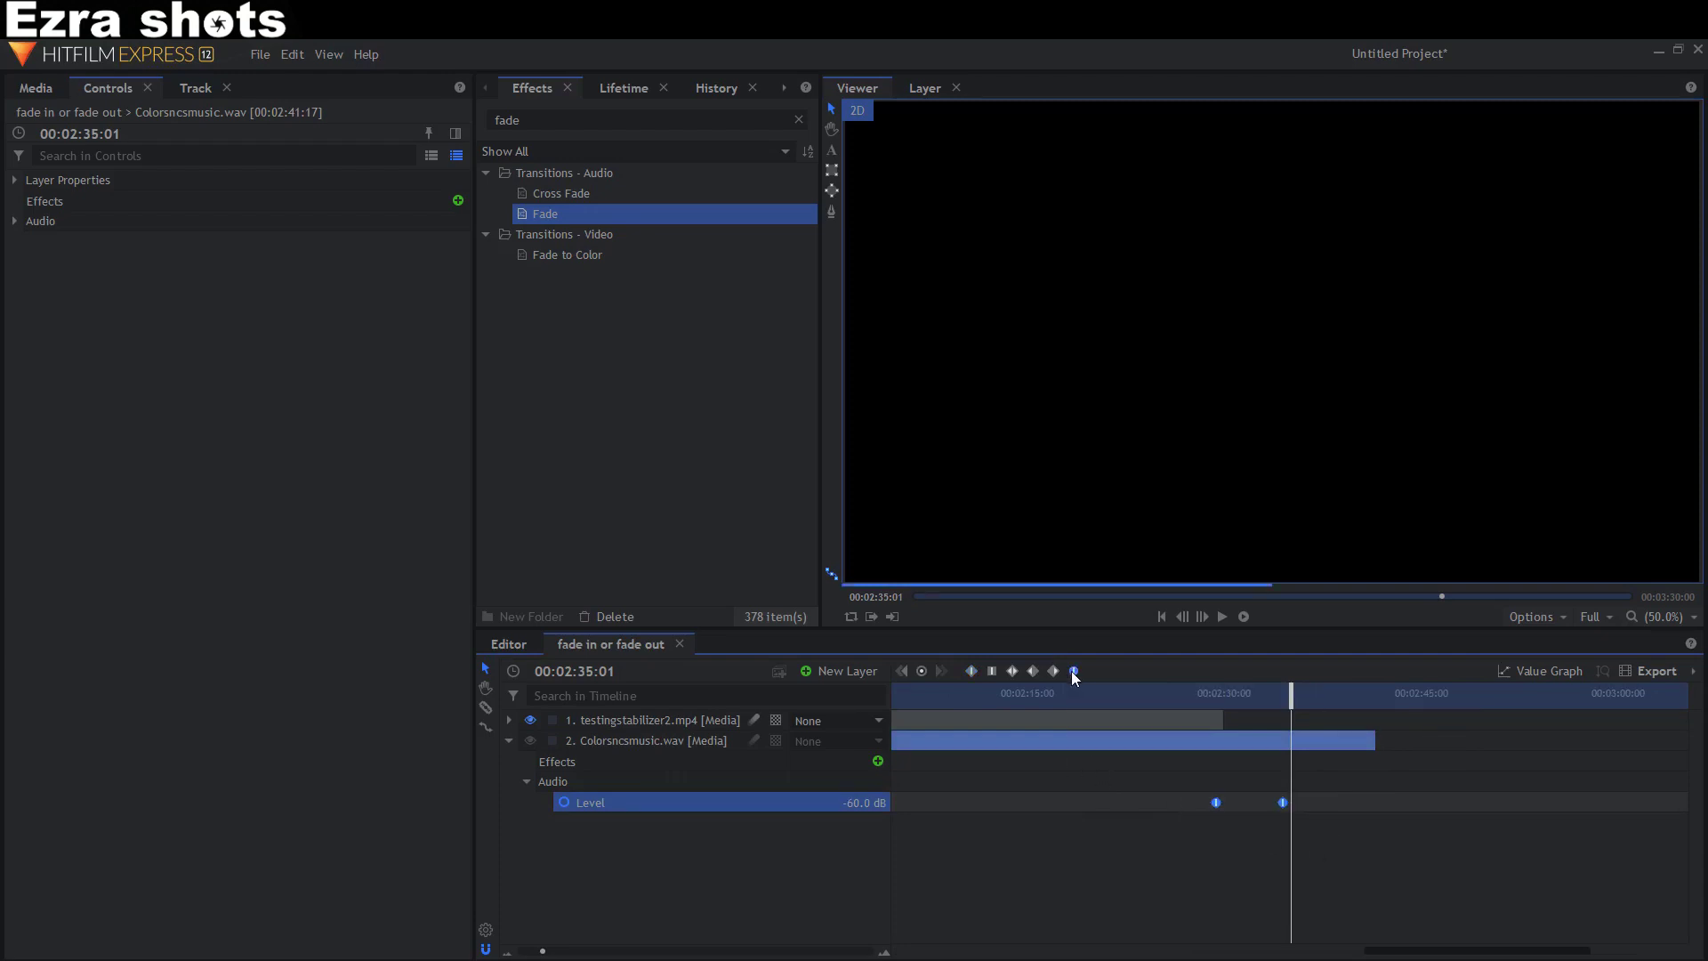
pyautogui.click(1552, 671)
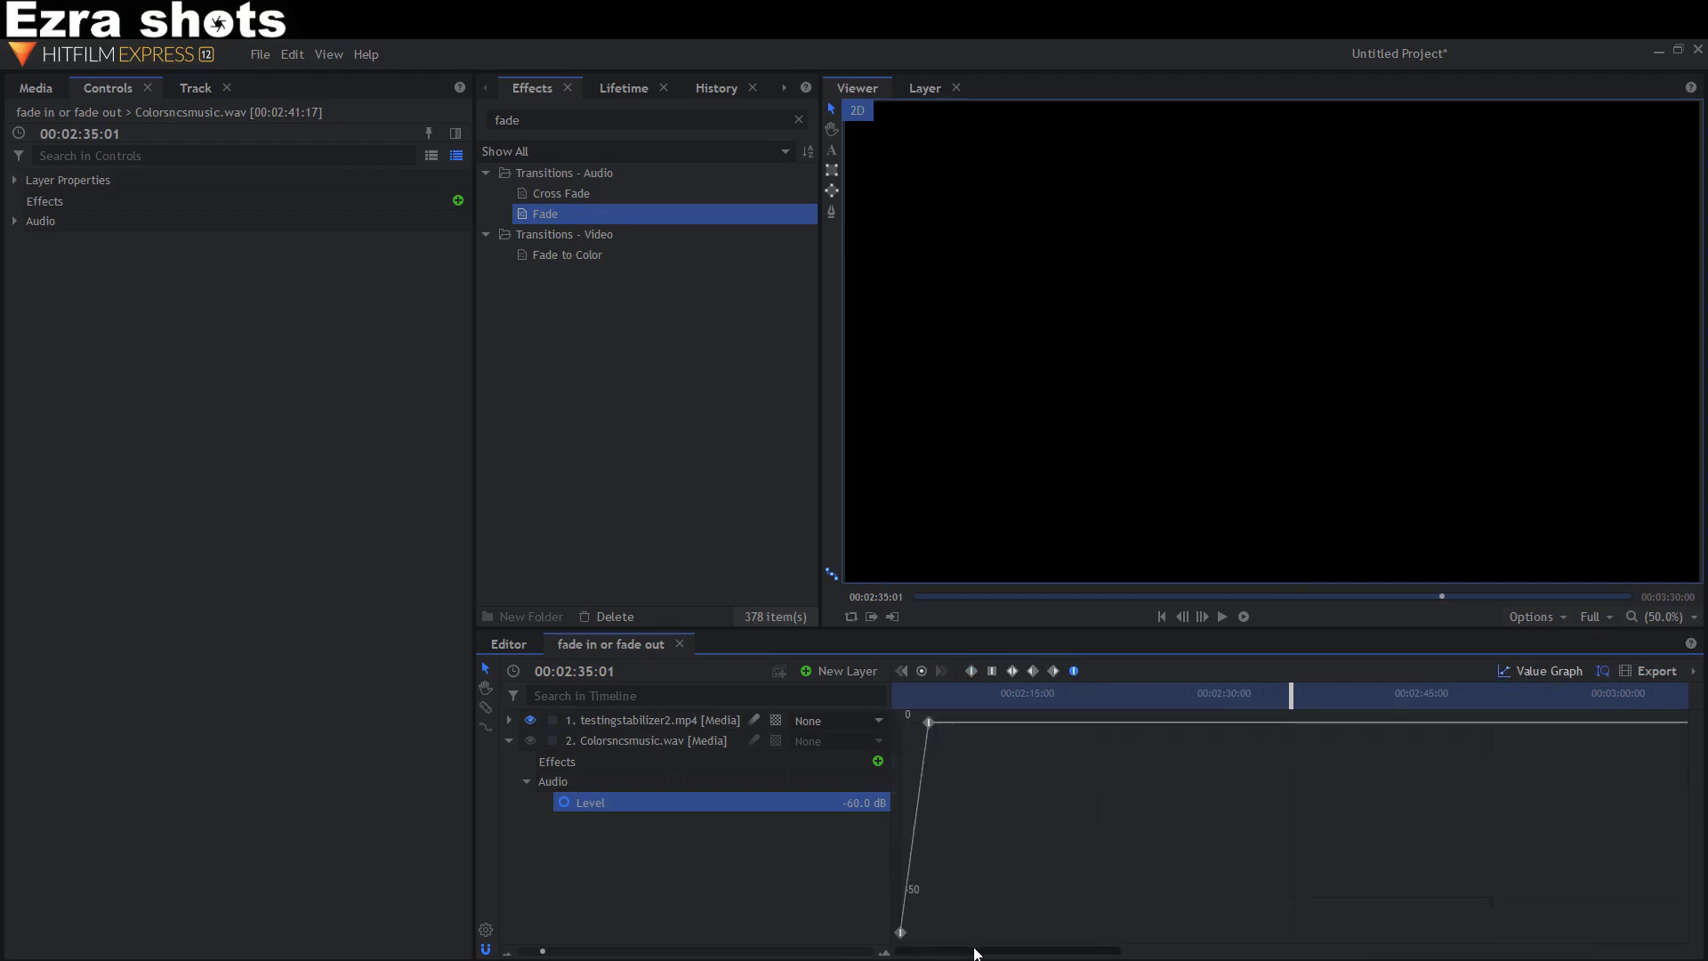
# - Zoom in on the fade-out curve and drag its bezier handles to ease the start and end
pyautogui.moveTo(978, 952); pyautogui.dragTo(1423, 930)
pyautogui.moveTo(544, 952); pyautogui.dragTo(565, 950)
pyautogui.moveTo(1138, 723); pyautogui.dragTo(1058, 848)
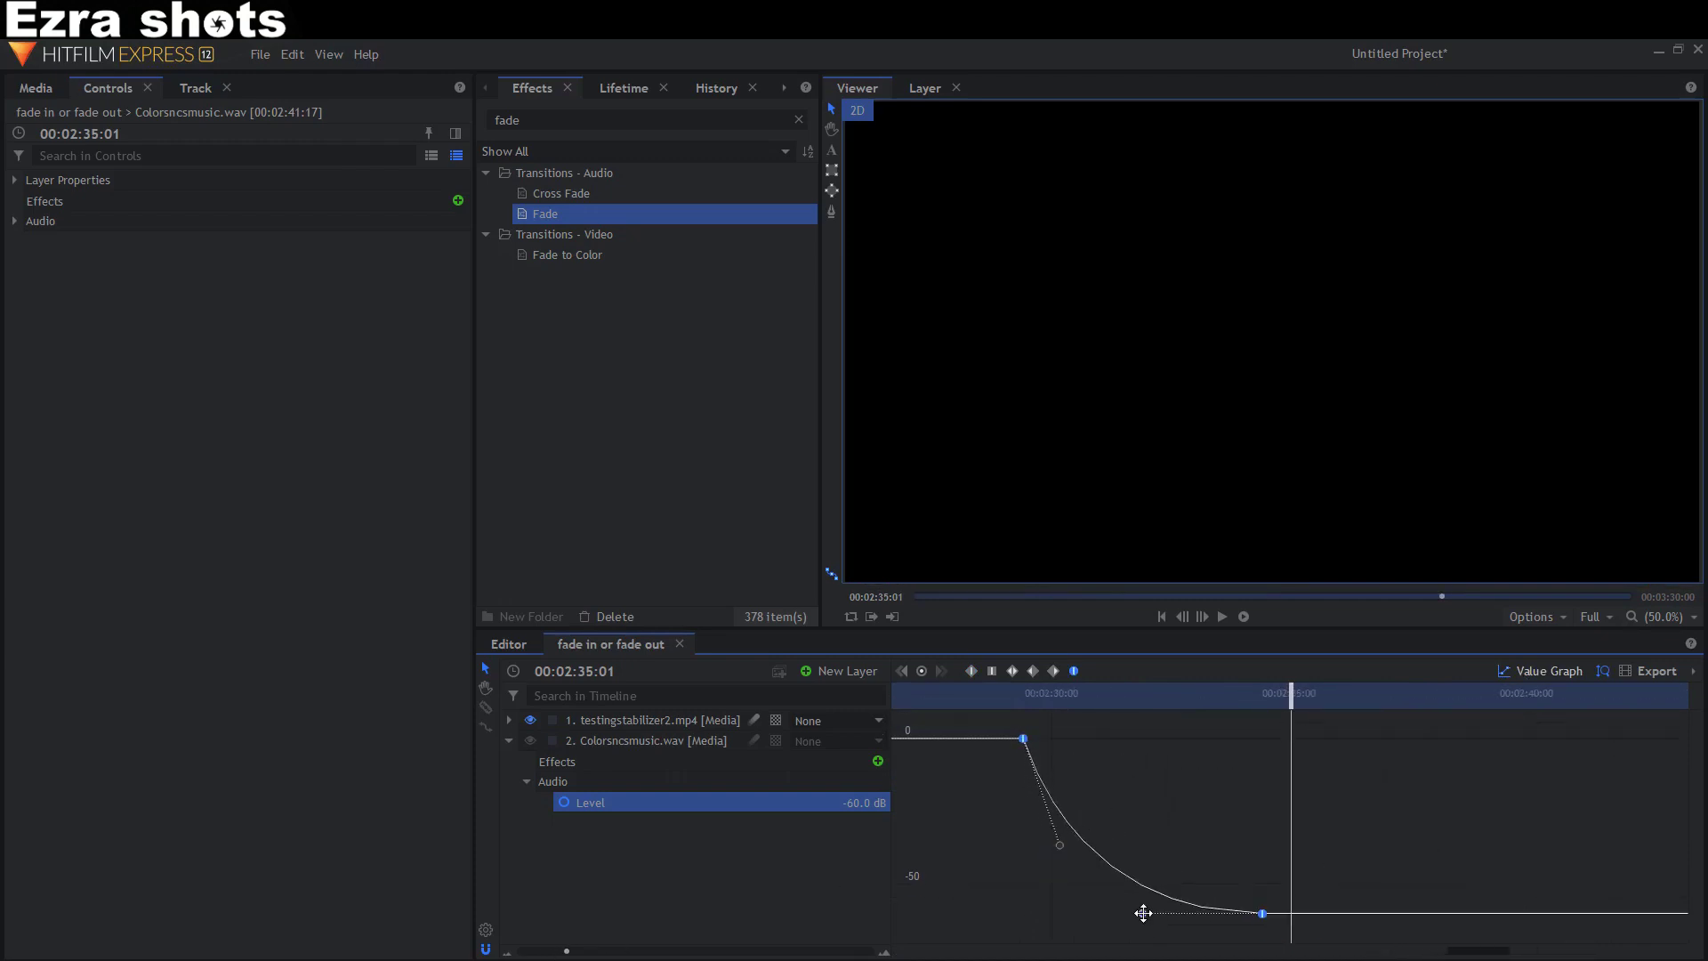
pyautogui.moveTo(1139, 915); pyautogui.dragTo(1094, 909)
pyautogui.moveTo(1291, 693); pyautogui.dragTo(1012, 742)
# - Preview the reshaped fade and adjust the curve to hold the level longer before dropping
pyautogui.click(1222, 617)
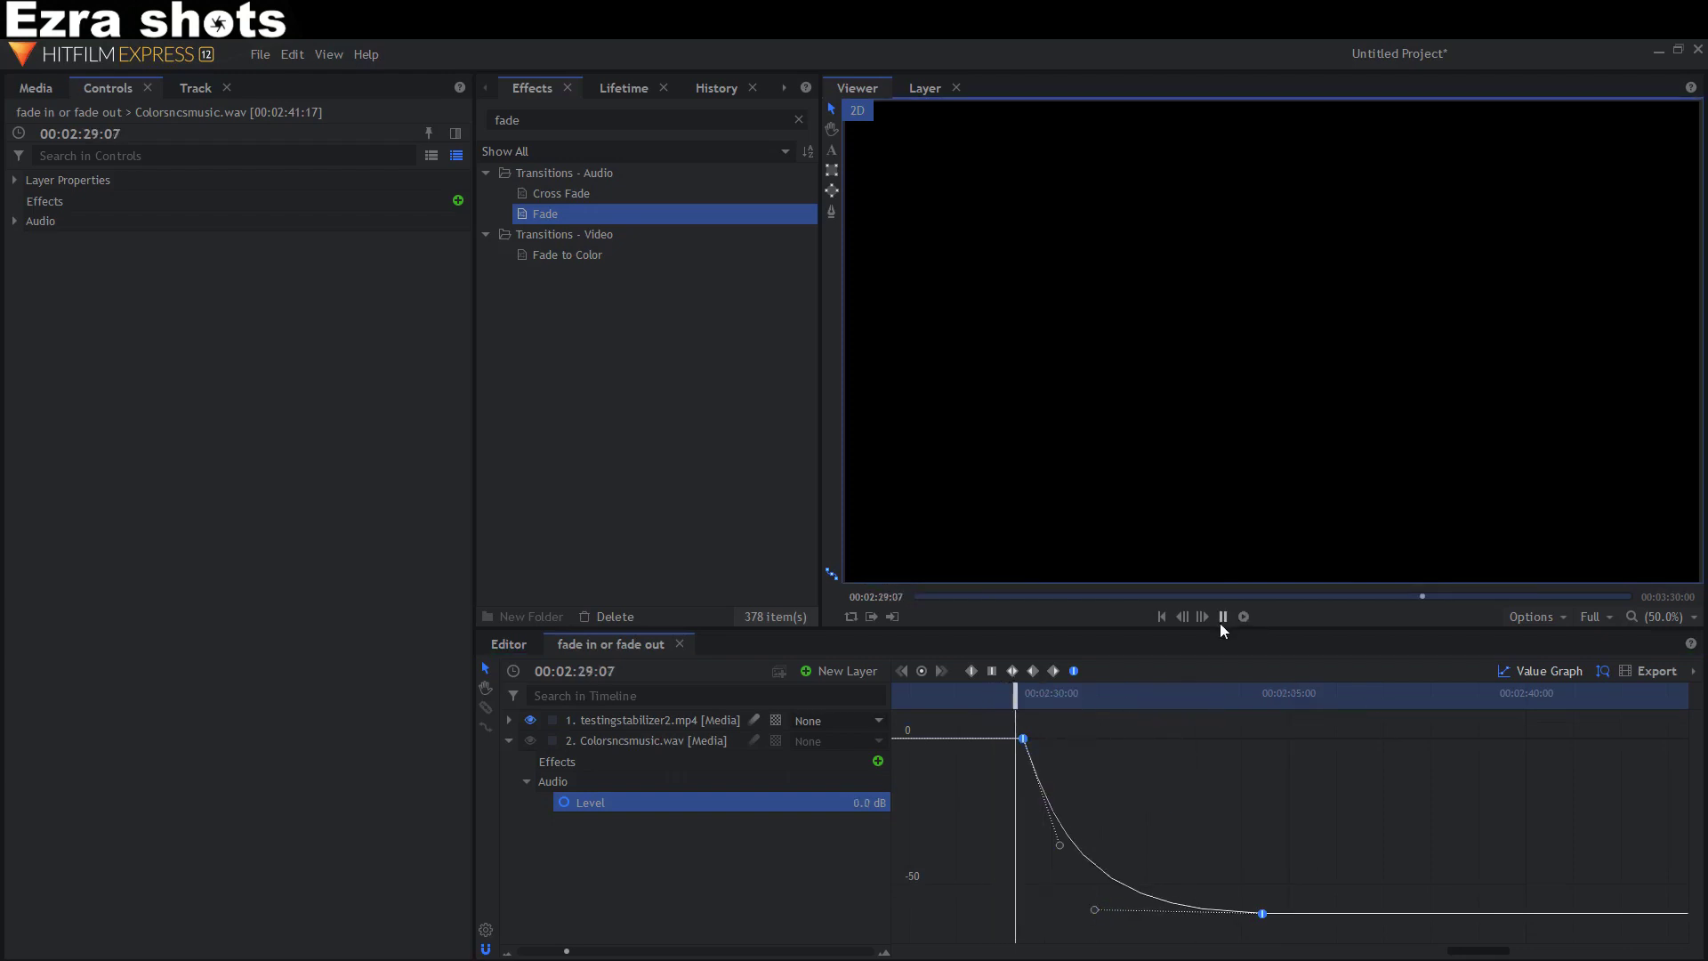
pyautogui.click(1222, 621)
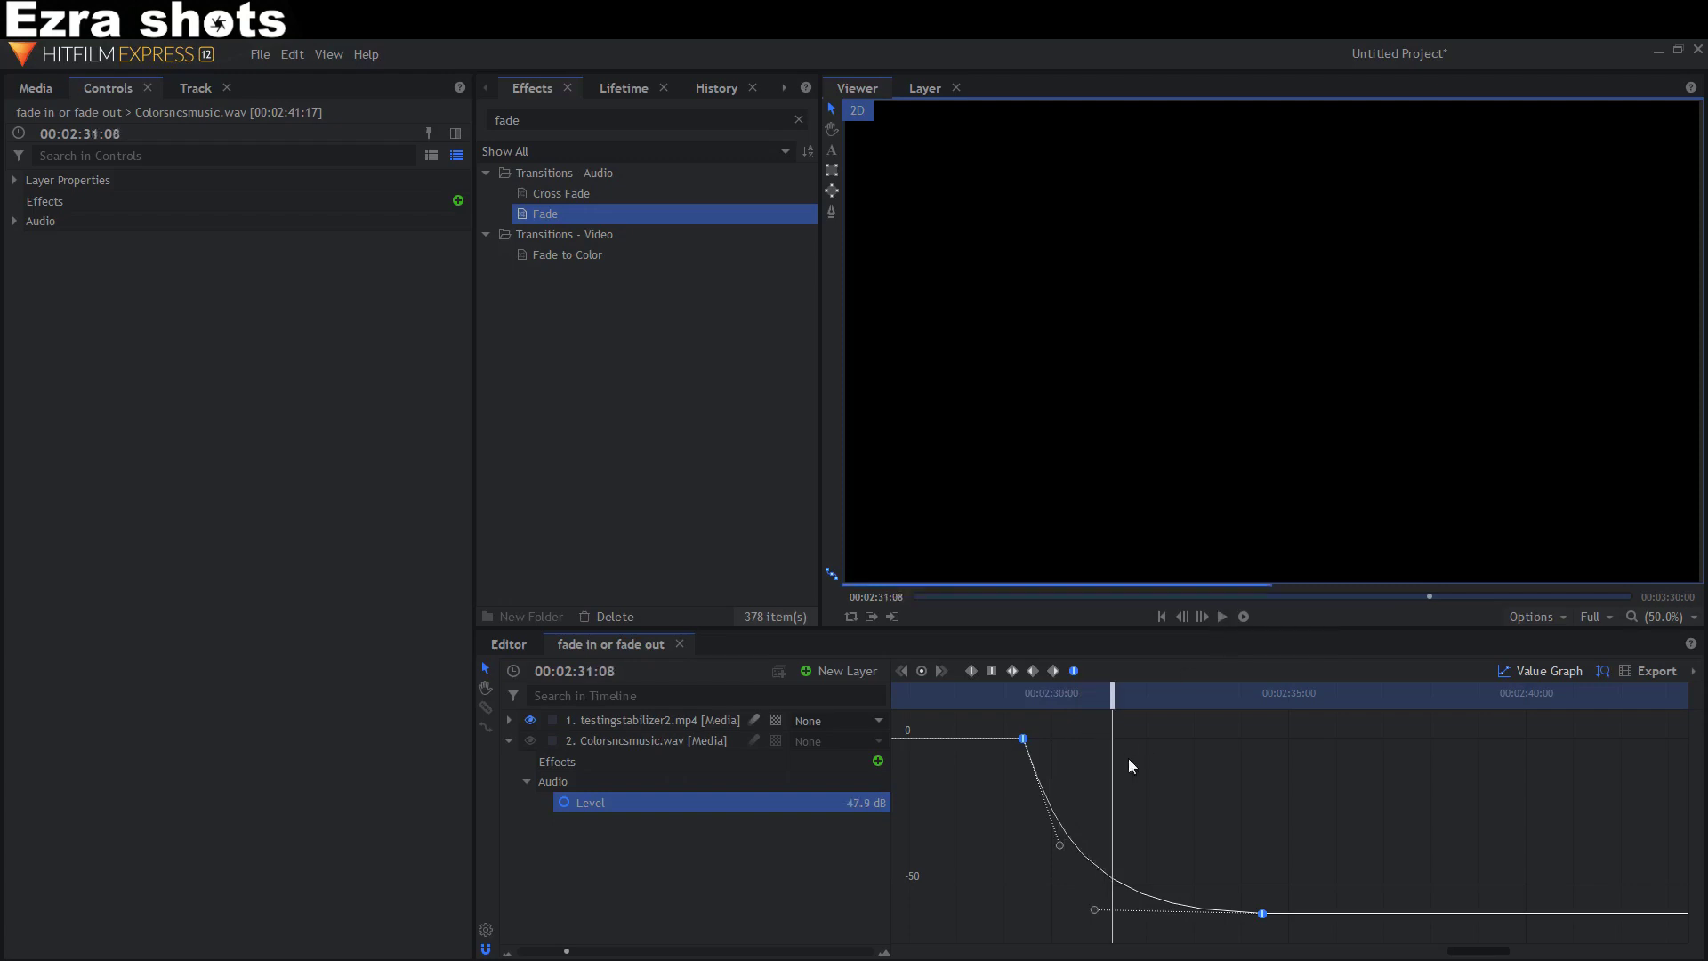
pyautogui.moveTo(1063, 843); pyautogui.dragTo(1186, 754)
pyautogui.moveTo(1112, 693); pyautogui.dragTo(986, 693)
pyautogui.click(1221, 621)
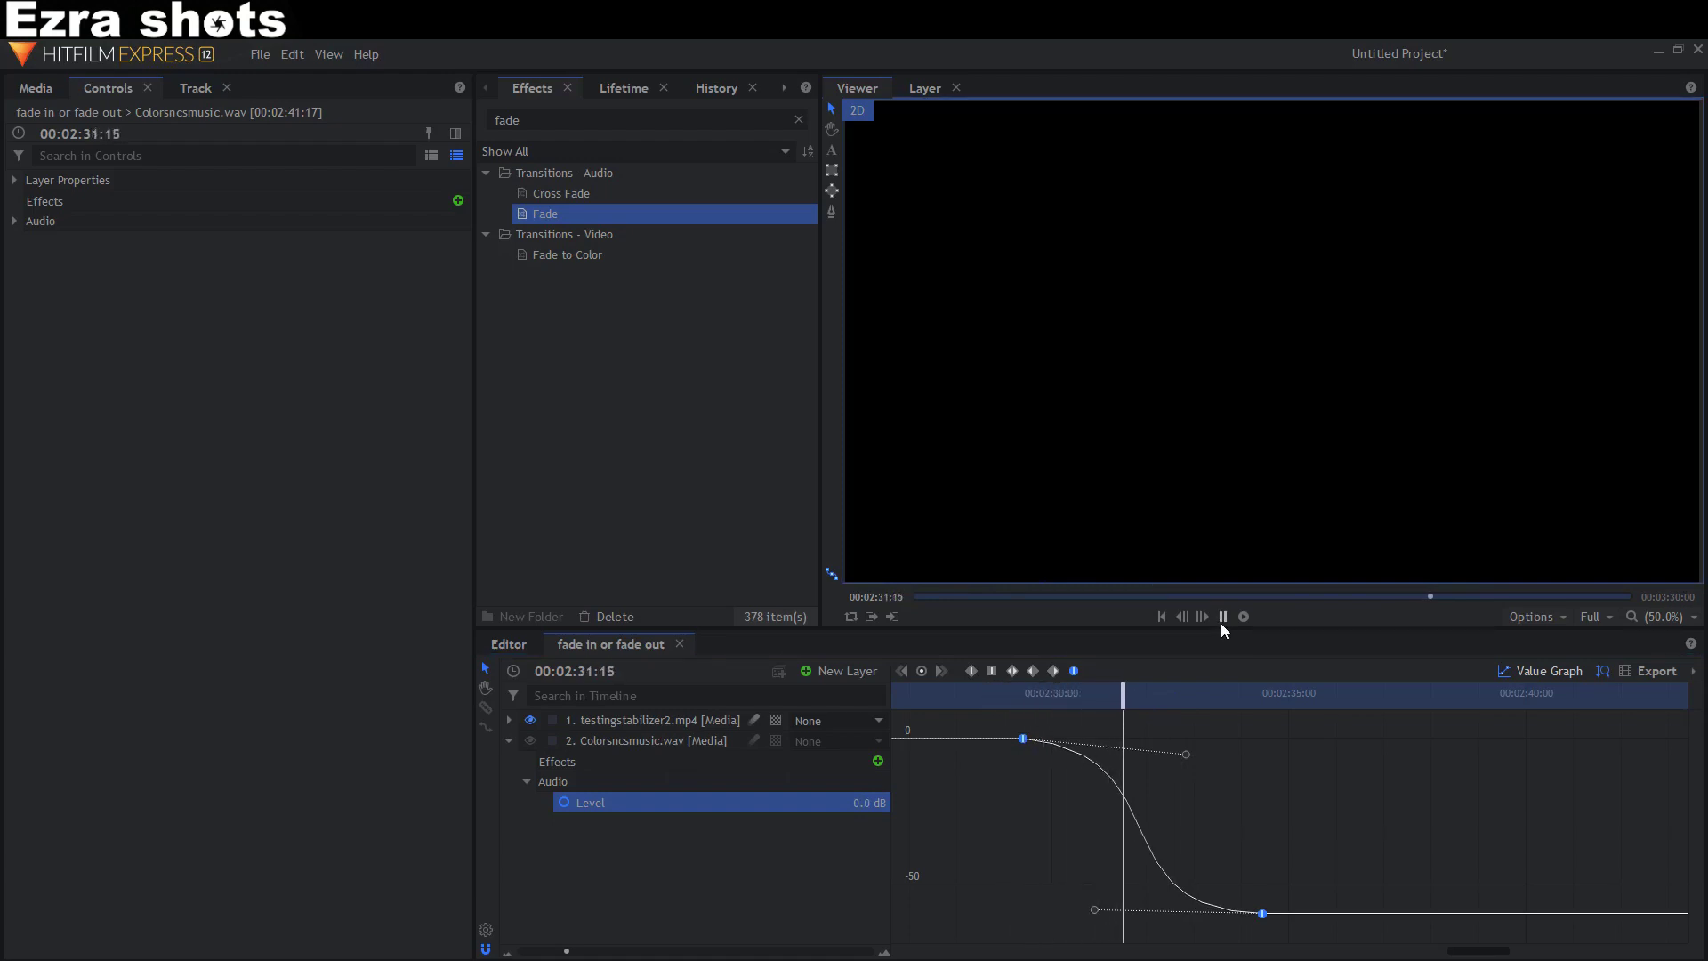
pyautogui.click(1222, 619)
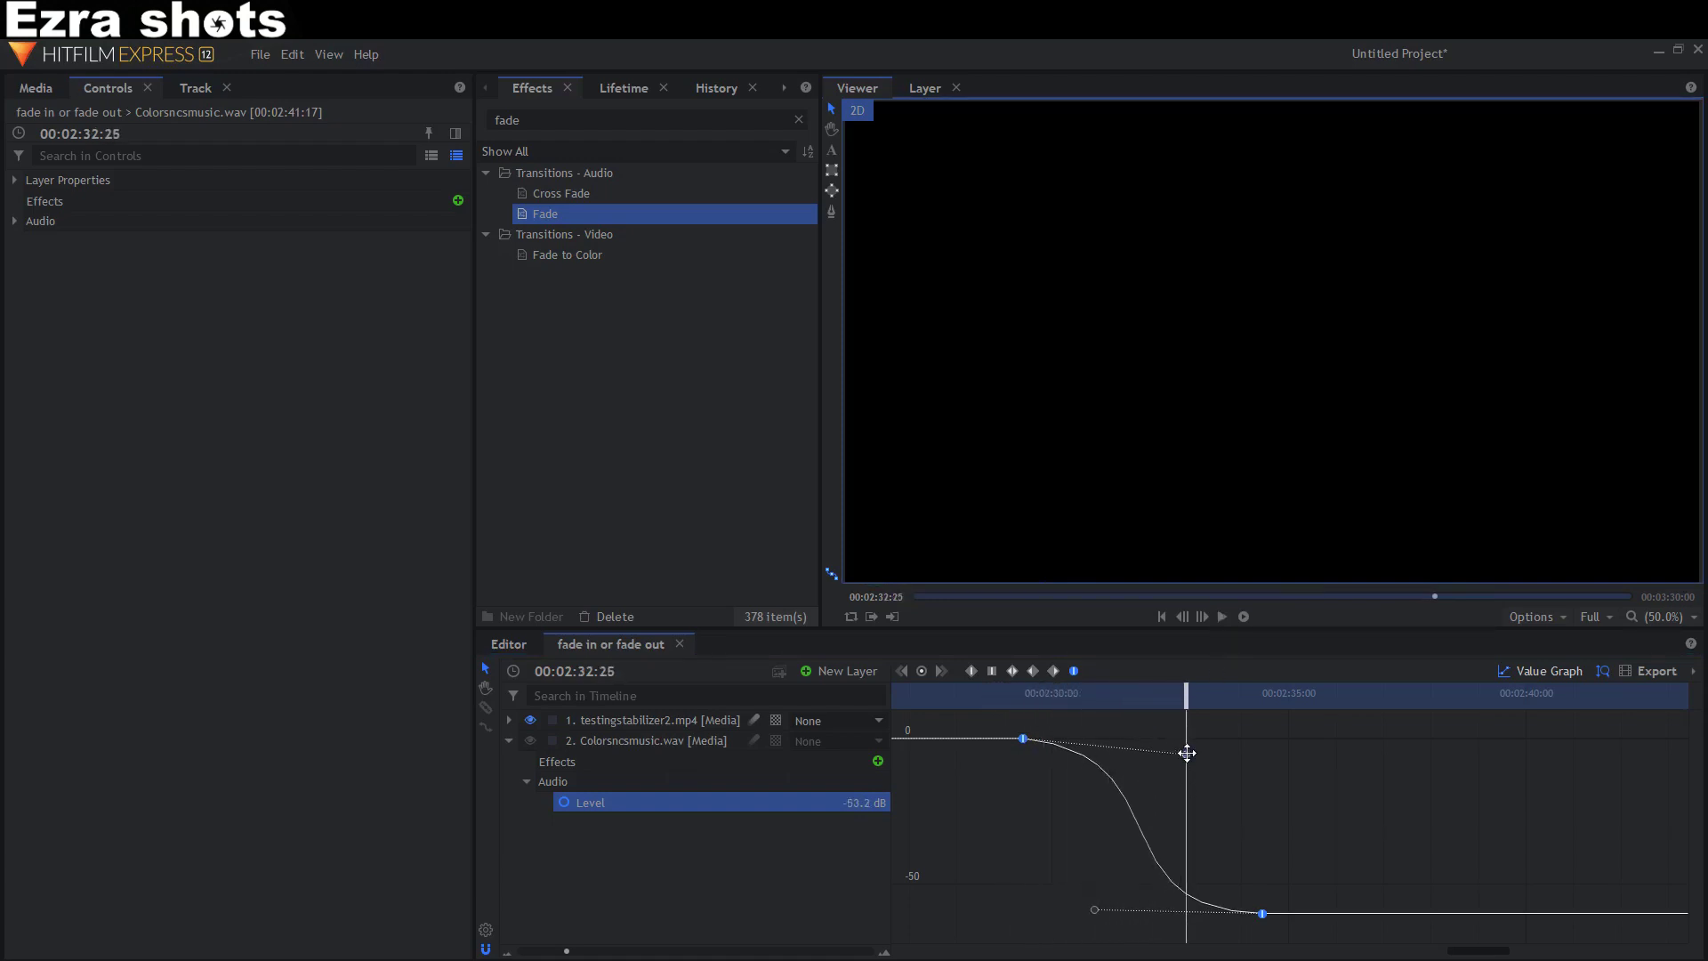
# - Ease the fade's beginning further, preview the final fade-out, and collapse the music properties
pyautogui.moveTo(1187, 752); pyautogui.dragTo(1020, 701)
pyautogui.click(1221, 617)
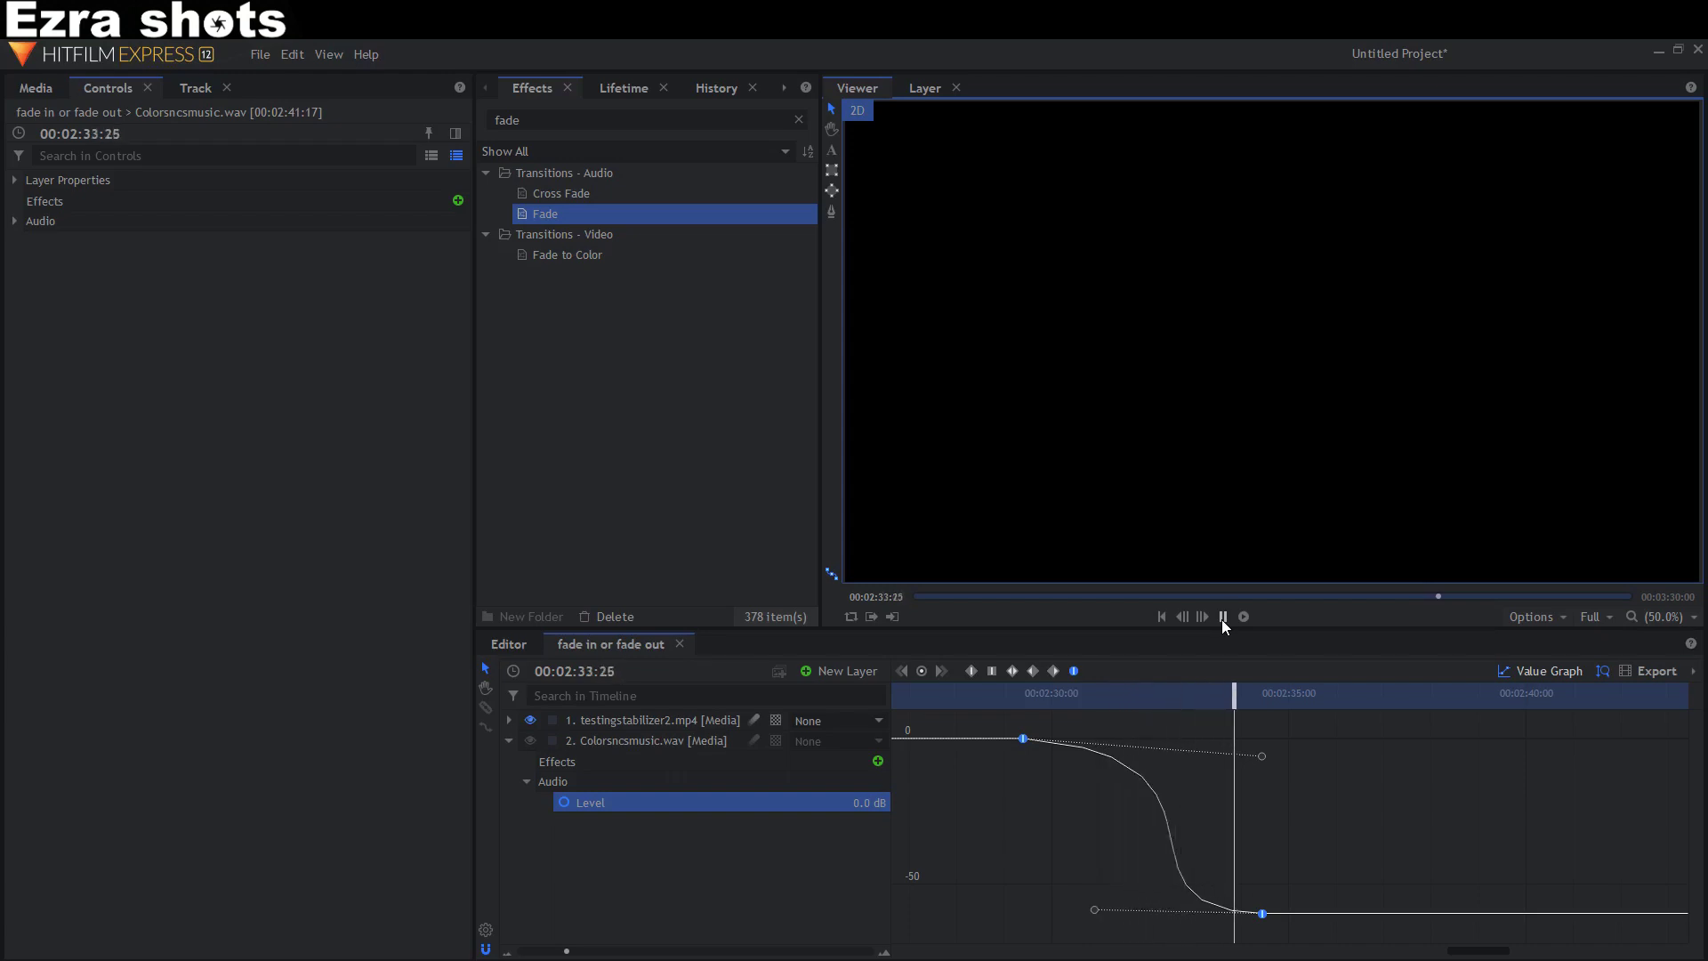
pyautogui.click(1222, 616)
pyautogui.click(509, 741)
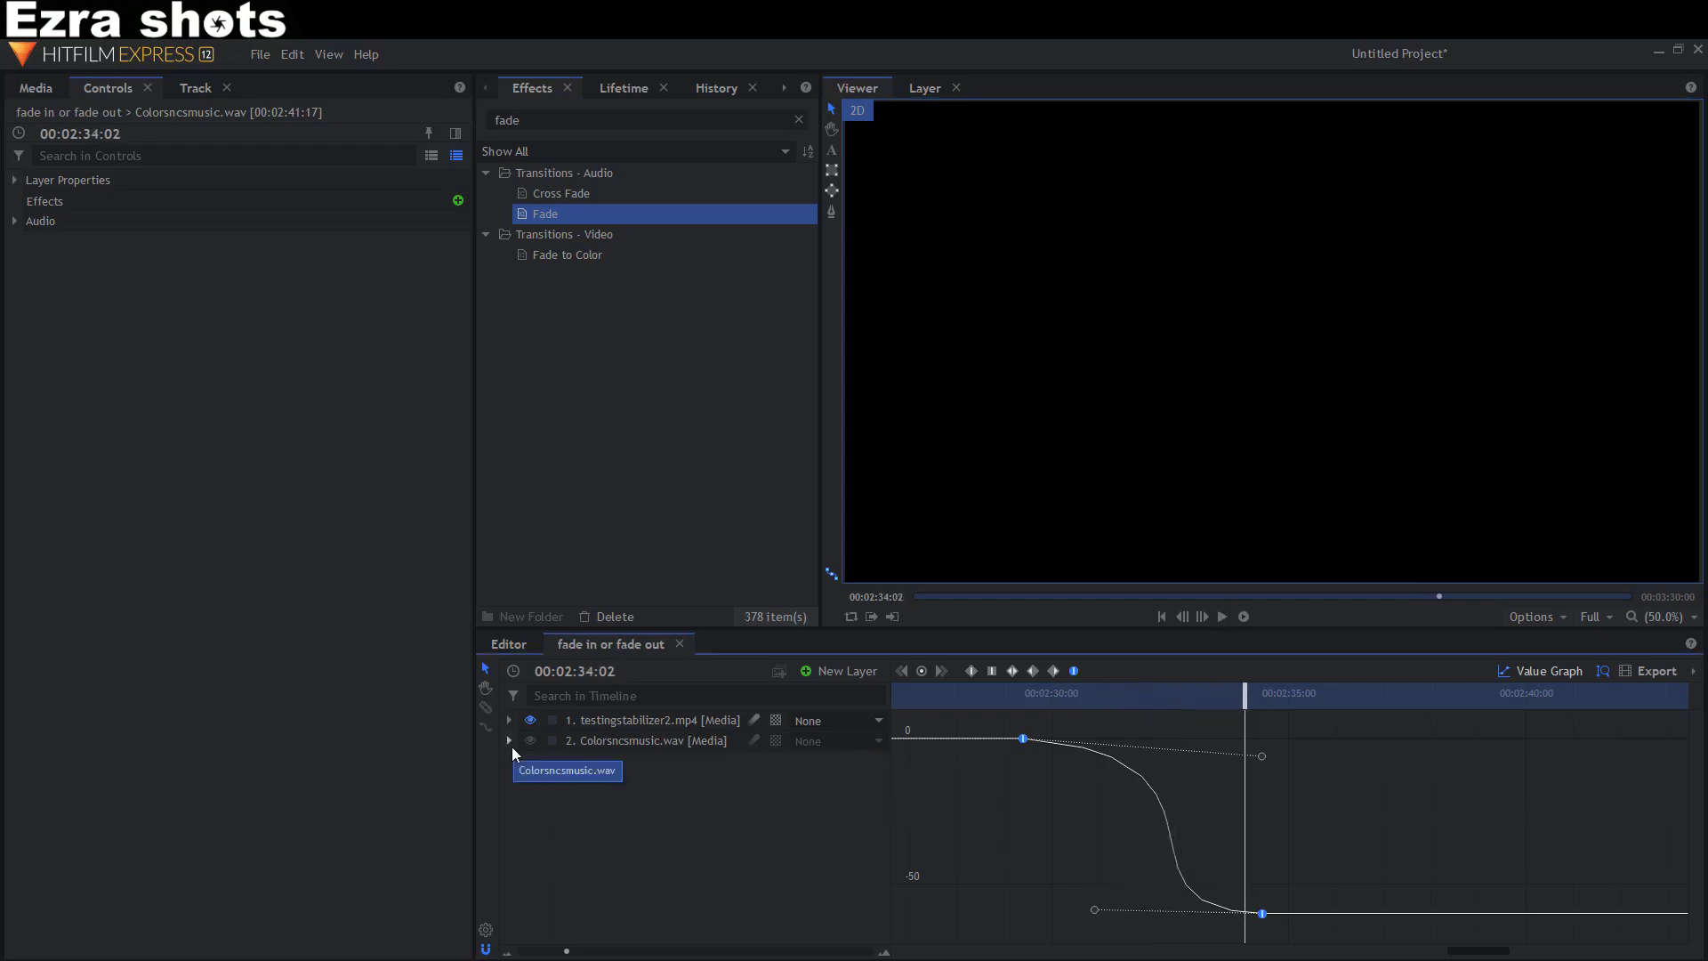